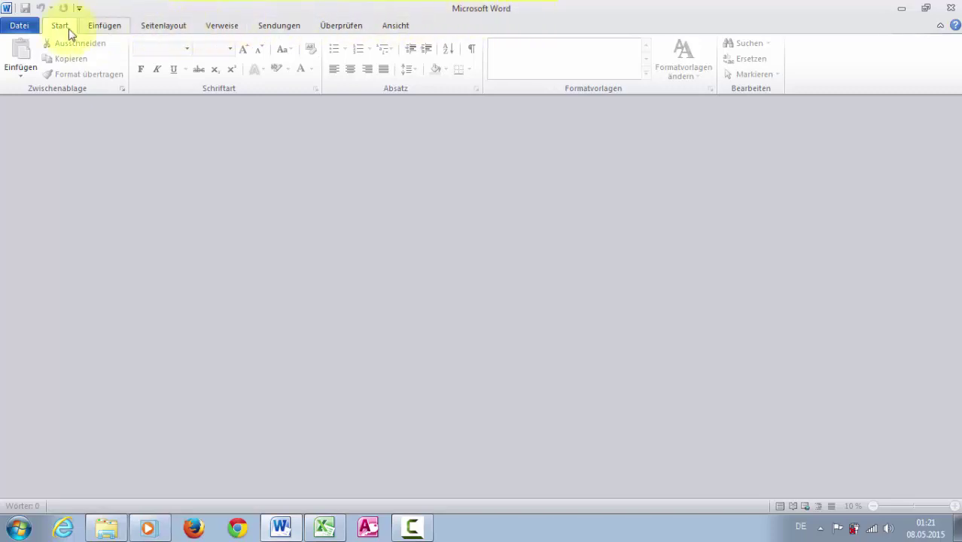
Open sportcenter_immerfit_werberundbrief_hd_it.docx from Dokumente > Word 2010 and accept the SQL data prompt
click(21, 27)
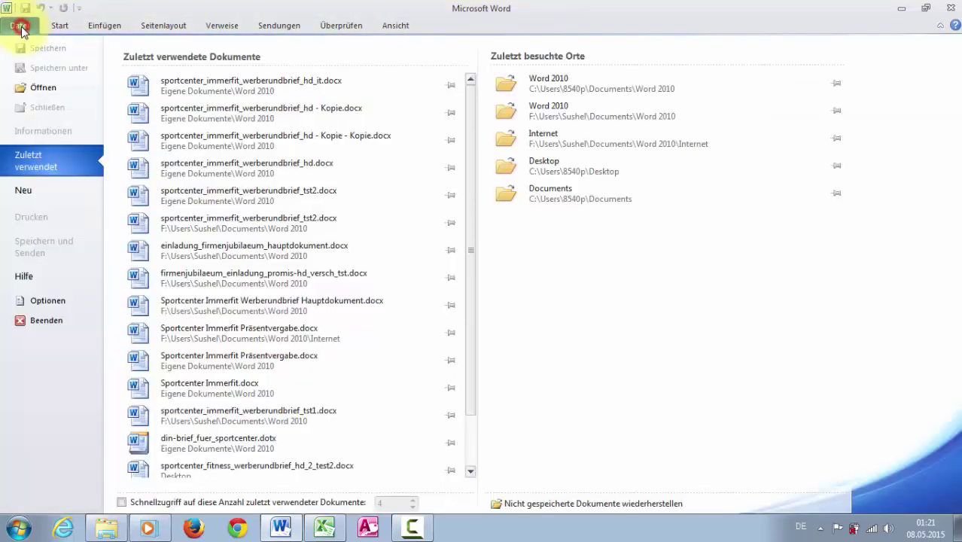
click(45, 89)
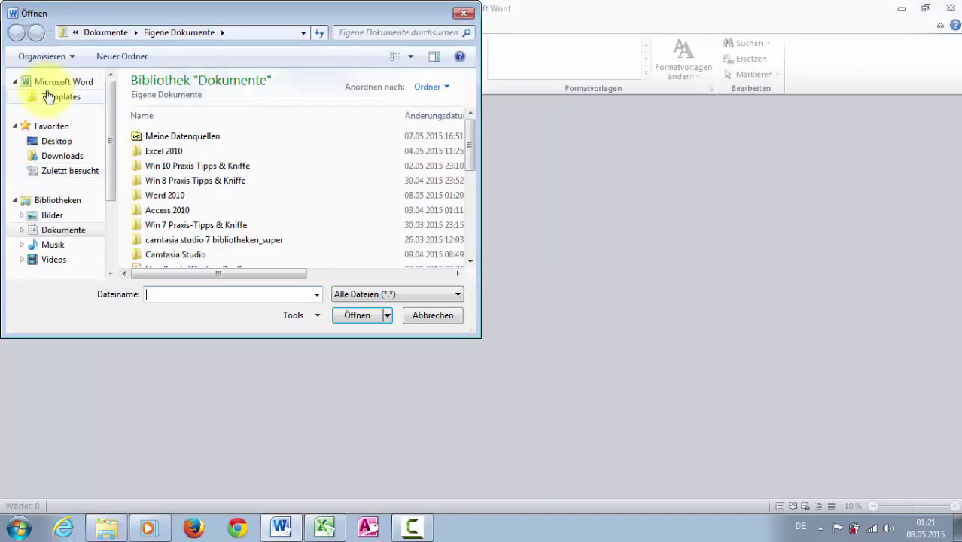
click(54, 231)
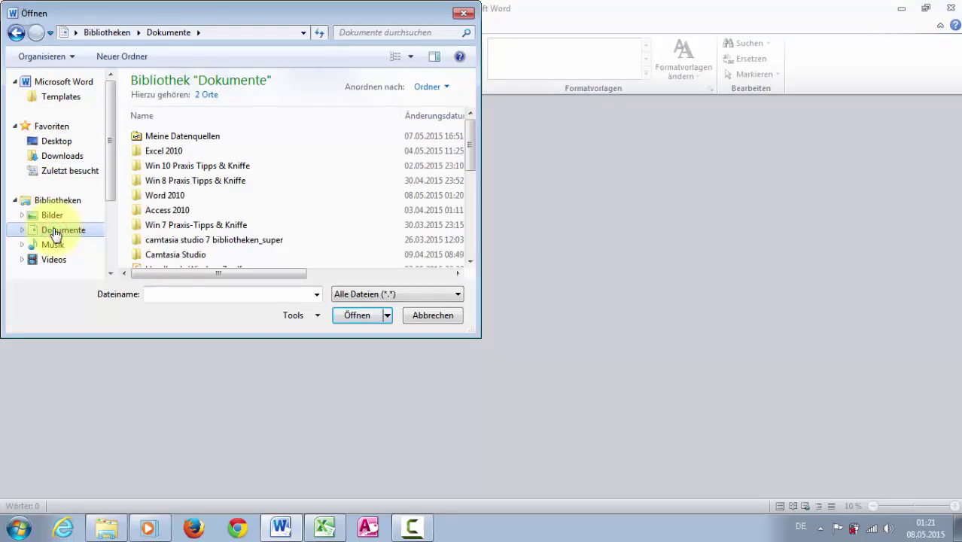
double_click(161, 195)
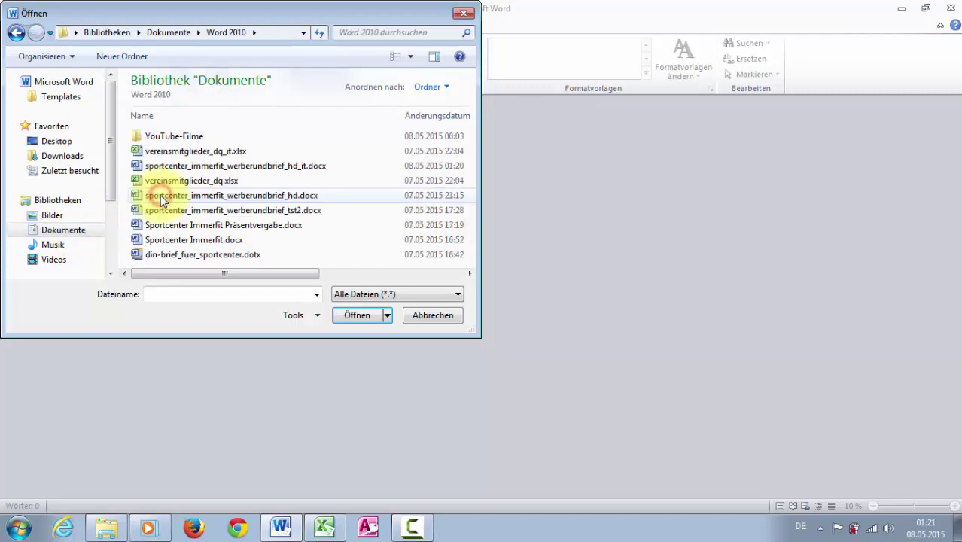
click(186, 167)
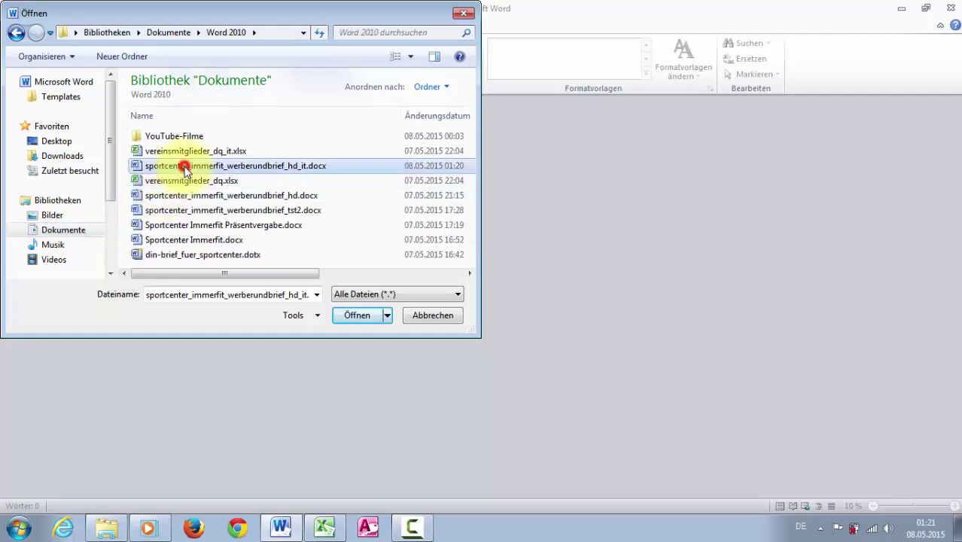
click(355, 316)
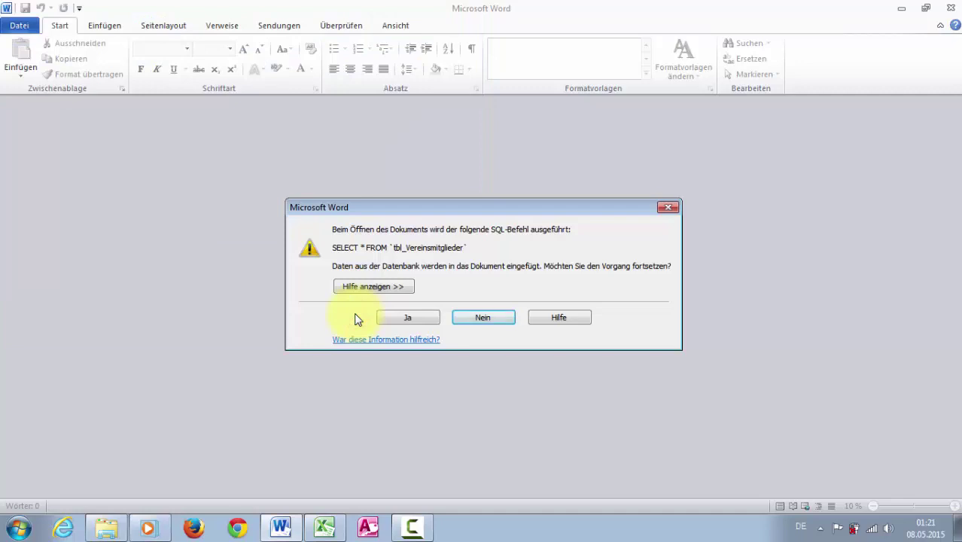
click(427, 318)
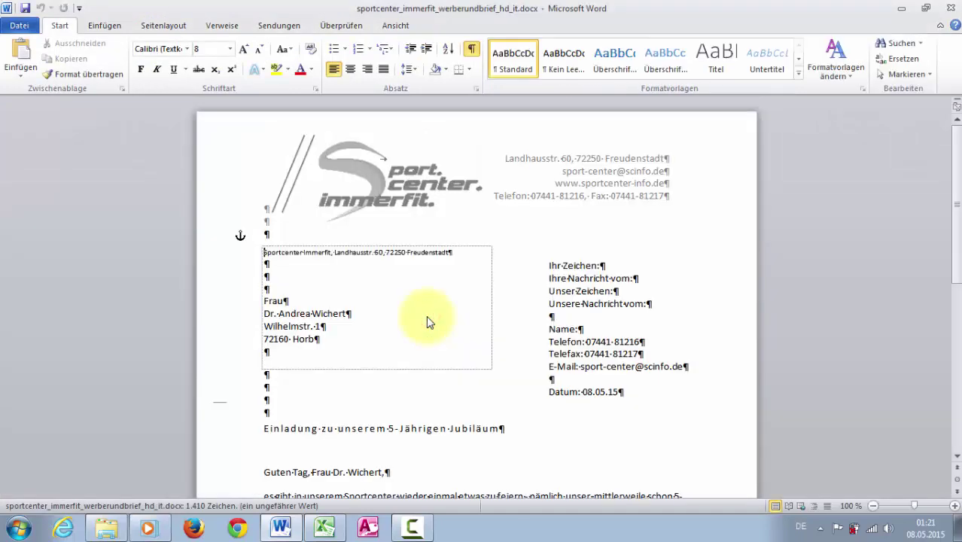
From Sendungen's recipient list, open the vereinsmitglieder_dq_it.xlsx data source for editing
click(290, 27)
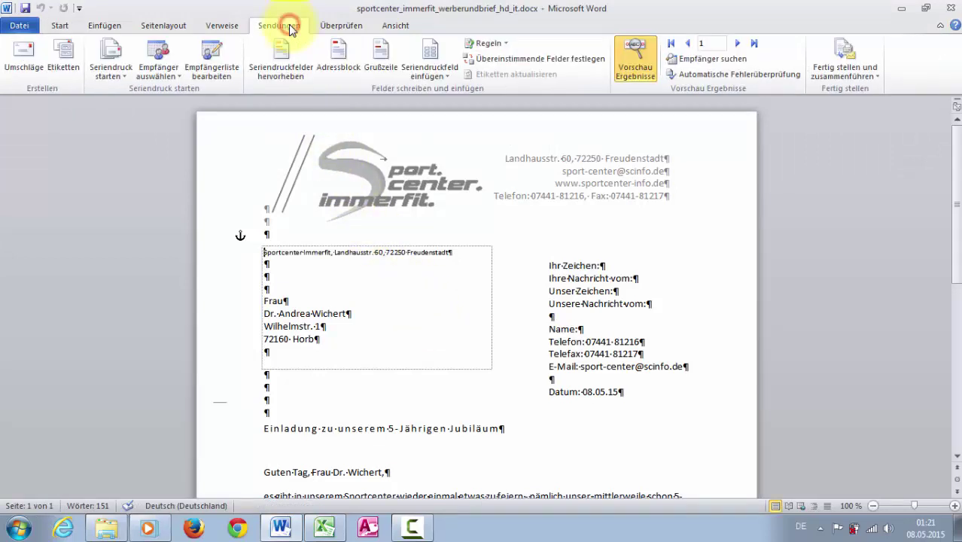
click(222, 58)
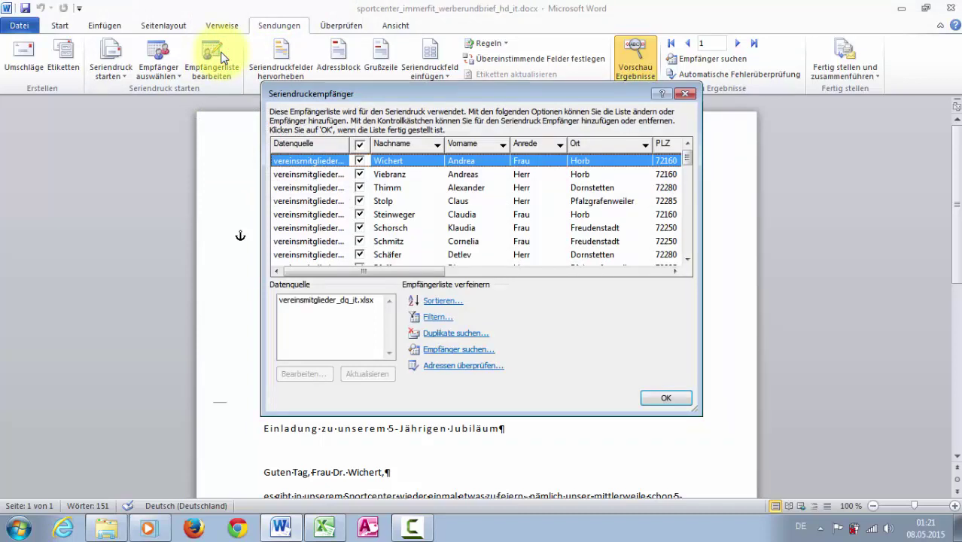
click(317, 301)
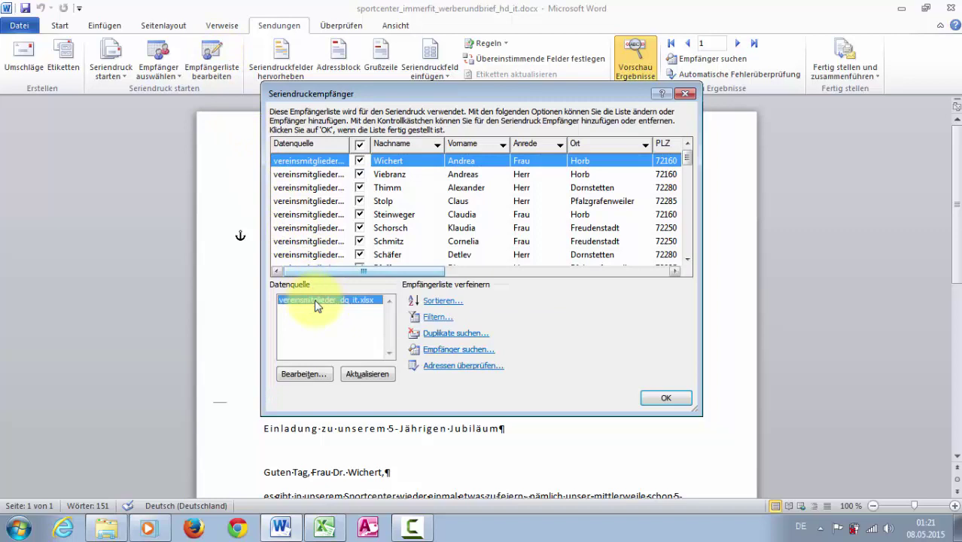
click(323, 380)
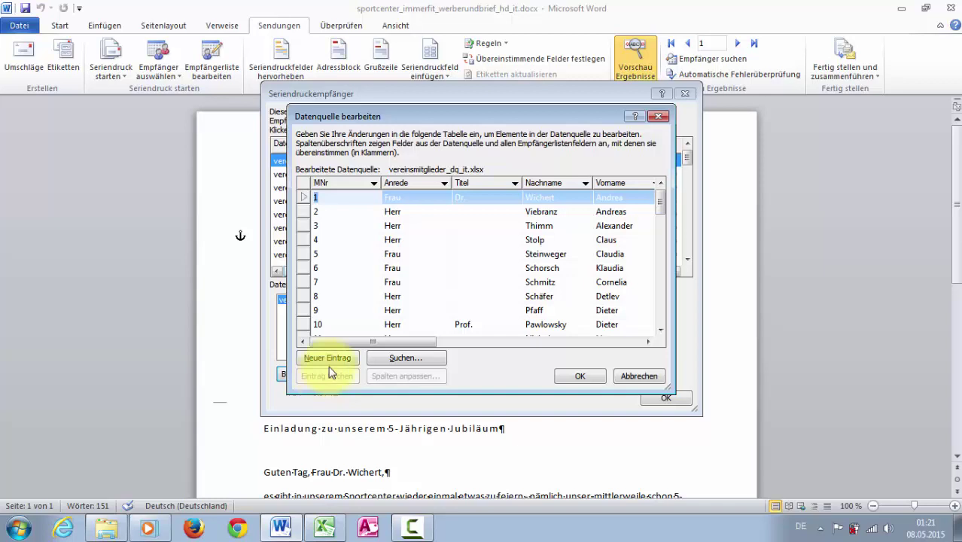
Add new record 51 with salutation F and the member's last and first name
click(336, 364)
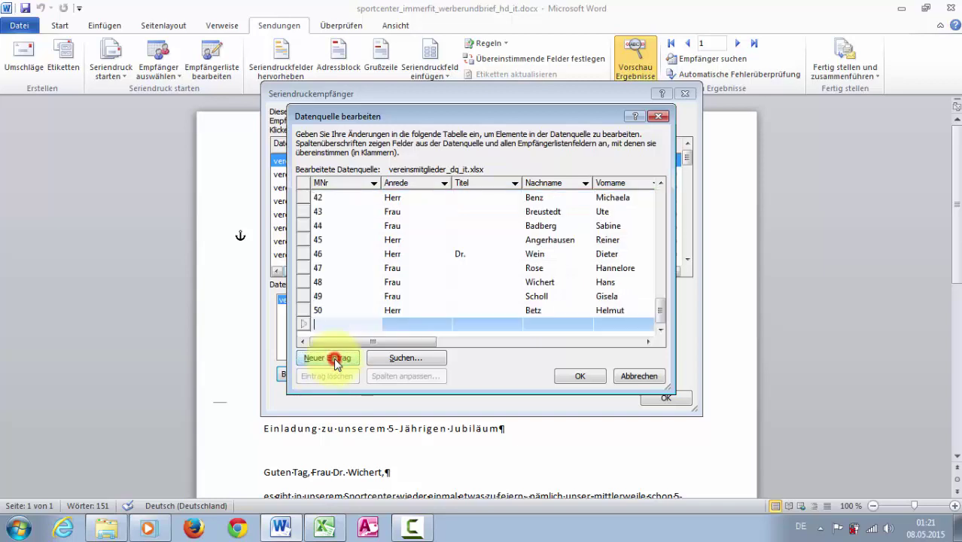
key(Tab)
text(F)
key(Tab)
key(Tab)
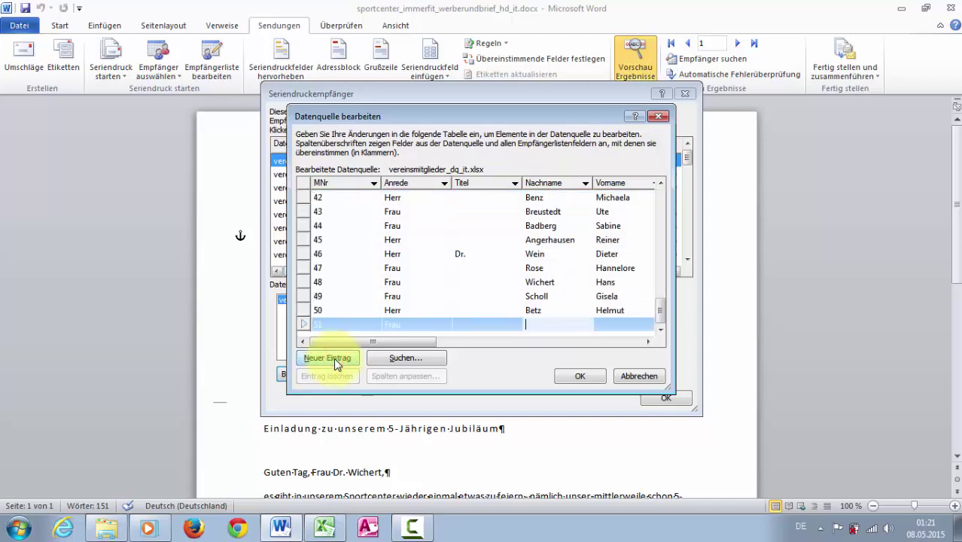
key(Tab)
Fill in record 51's street, postal code, town, paid status False and sport Fitness
key(Tab)
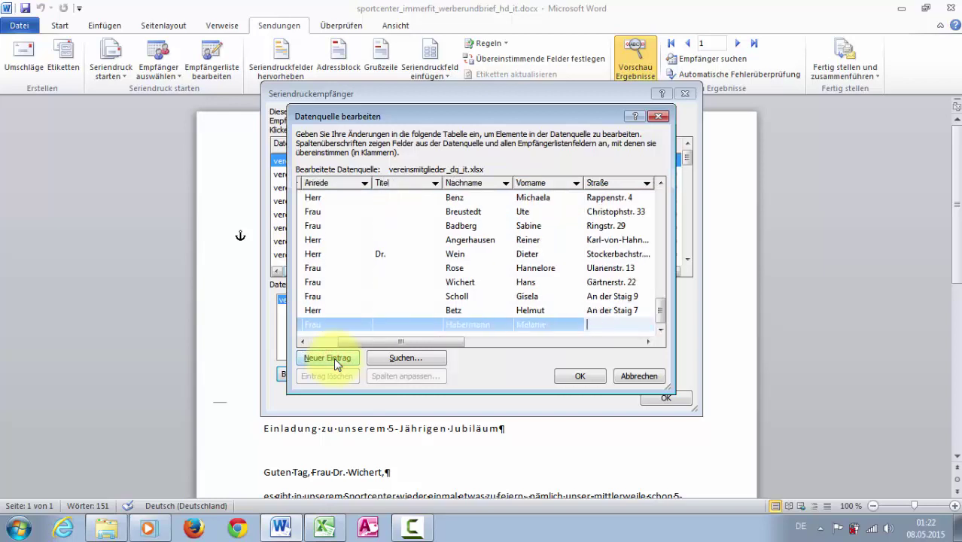
key(Tab)
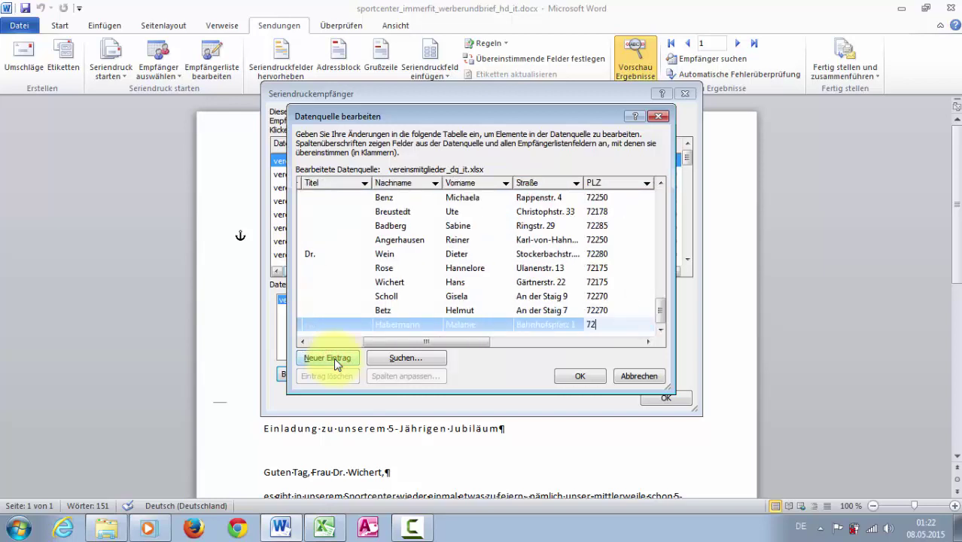
key(Tab)
key(Tab)
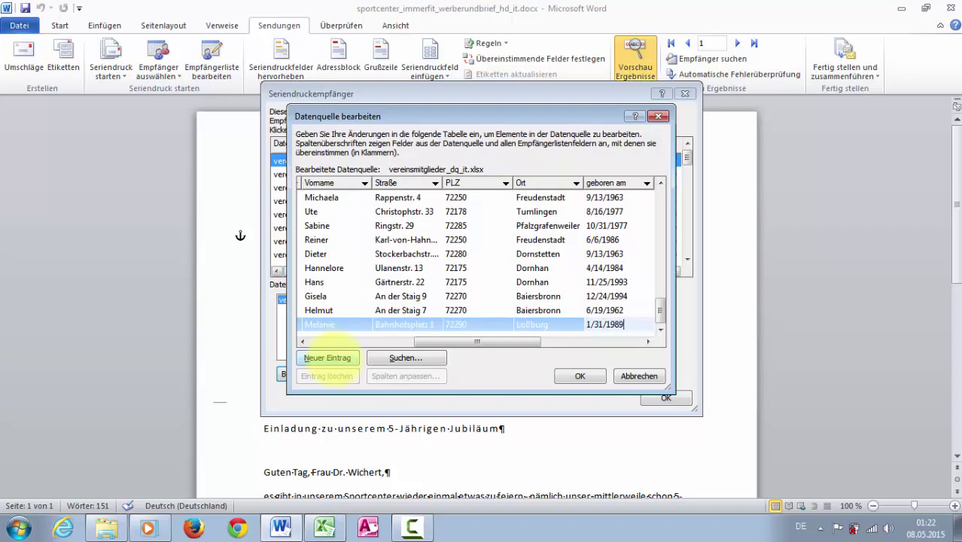
key(Tab)
key(Tab)
text(False)
key(Tab)
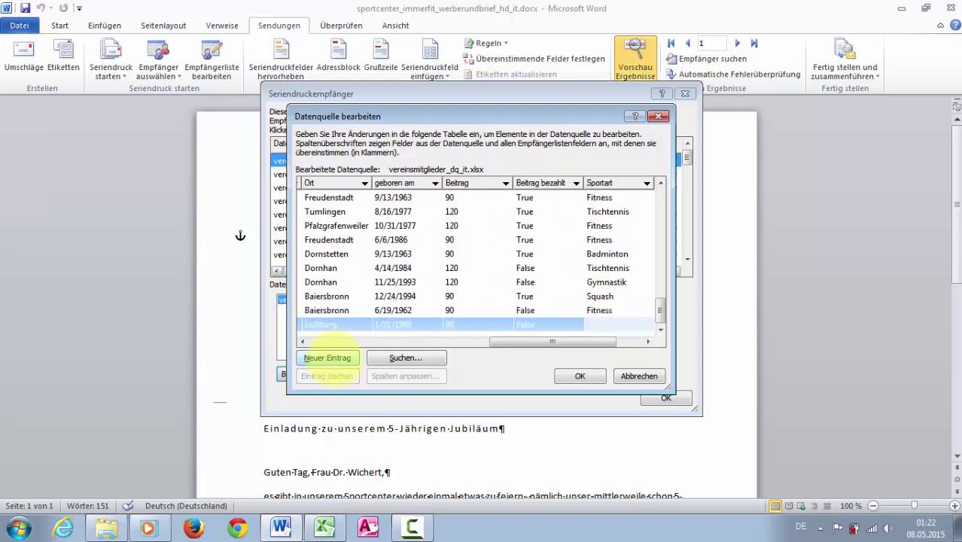
text(Fitness)
key(Tab)
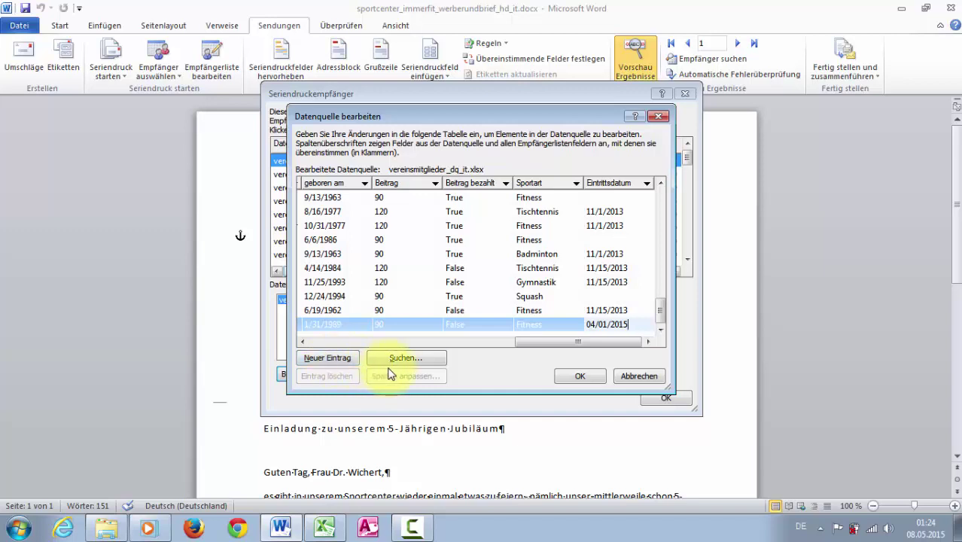
Save the new record to vereinsmitglieder_dq_it.xlsx and preview the letter at last record 51
click(587, 376)
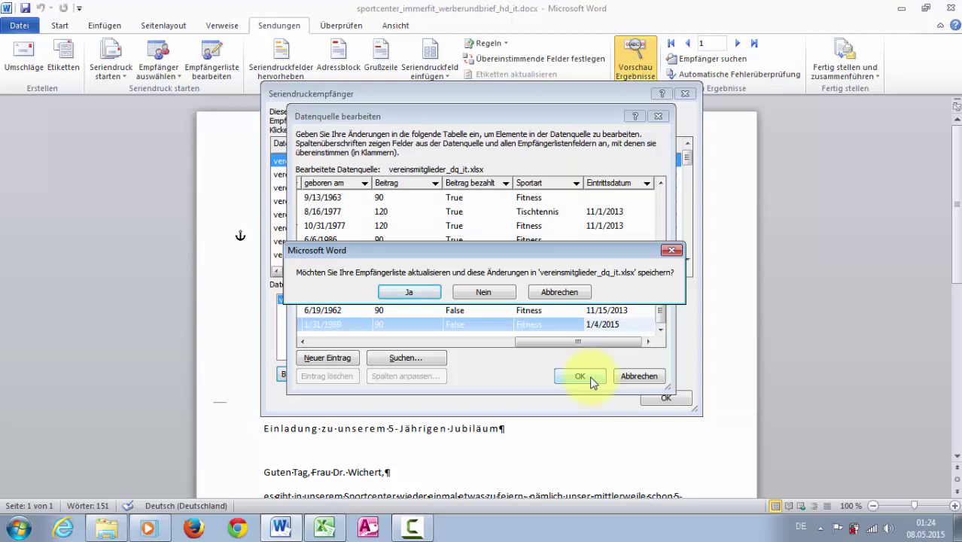
click(426, 293)
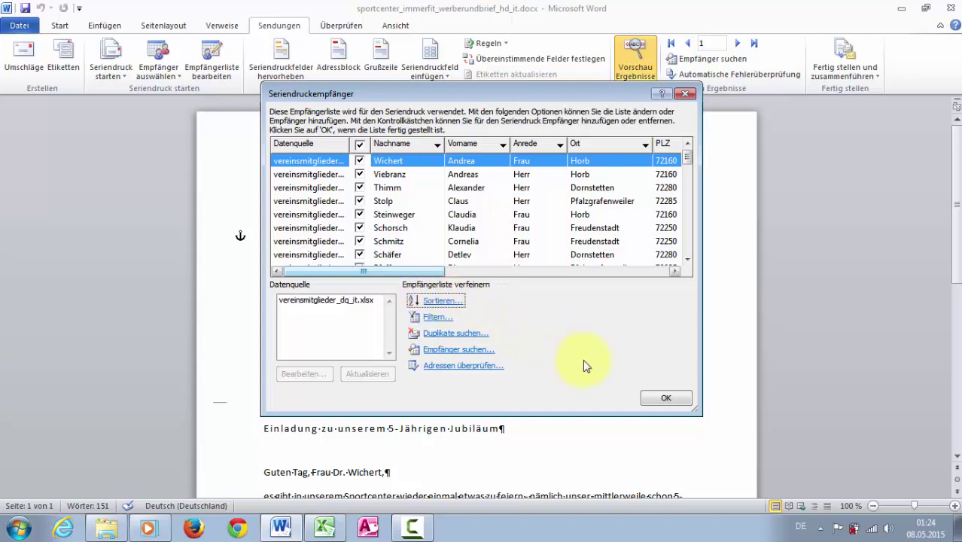
click(666, 398)
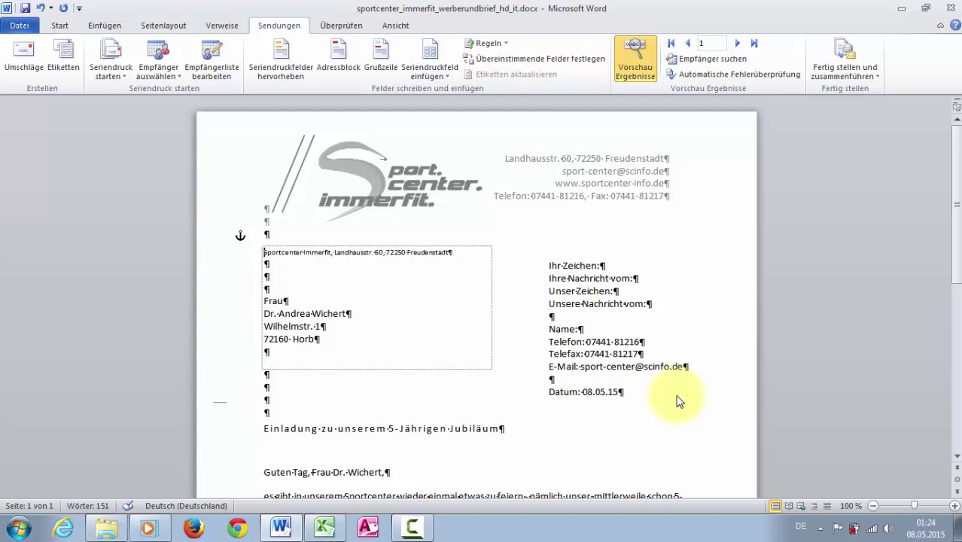
click(754, 45)
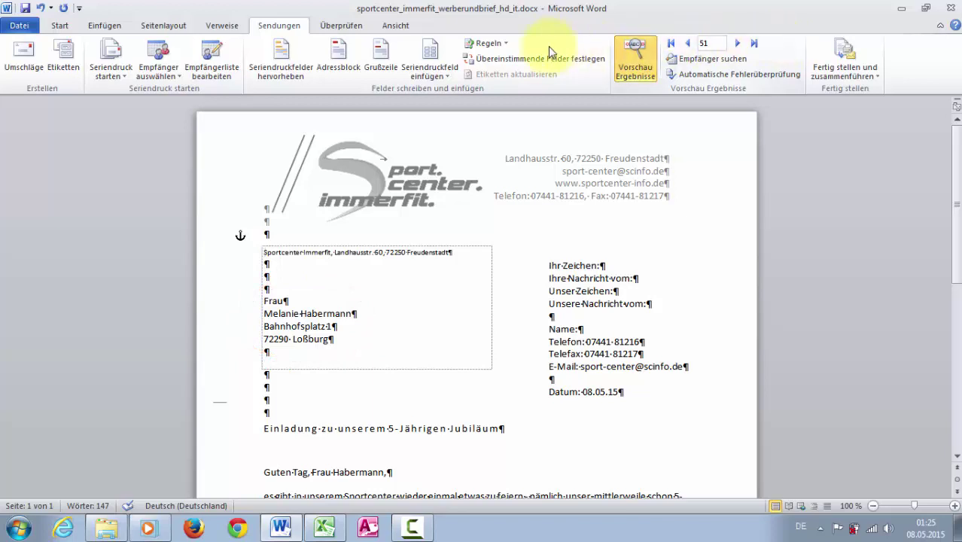
Reopen the vereinsmitglieder_dq_it.xlsx data source, check record 51, and close both dialogs
click(211, 63)
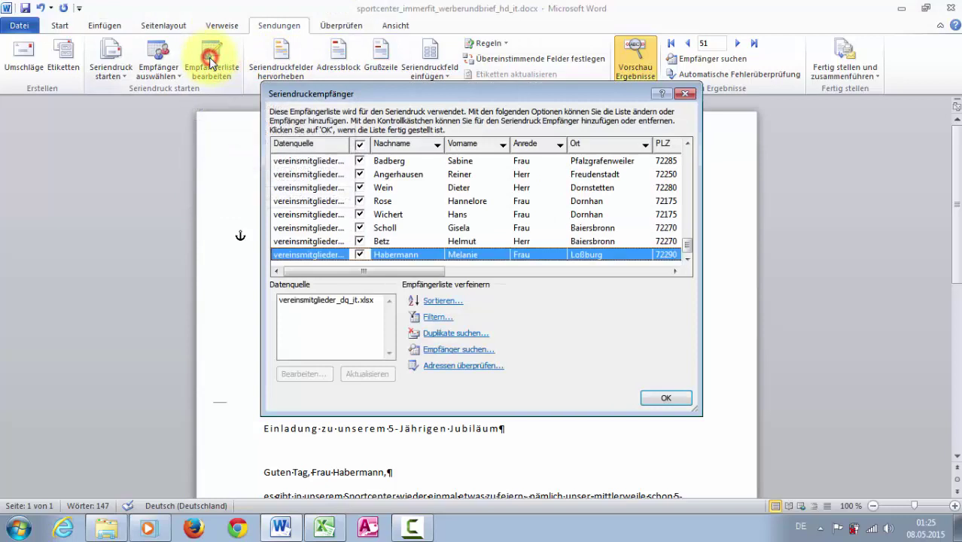
click(313, 301)
click(306, 373)
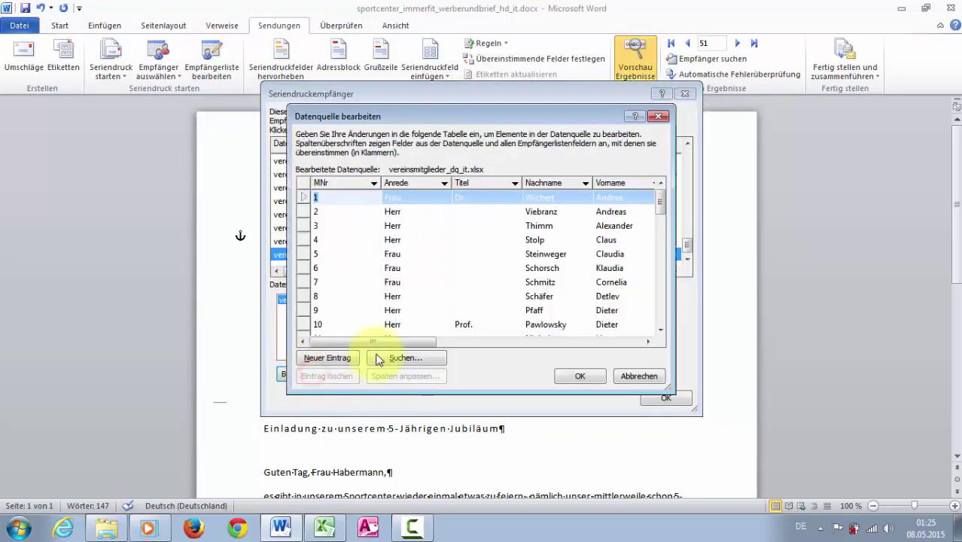
drag(660, 202, 661, 320)
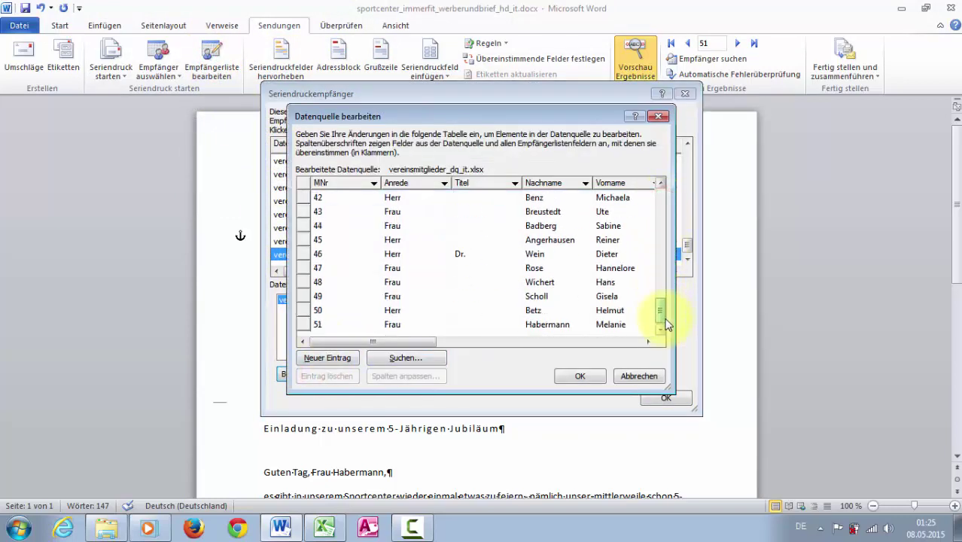
click(305, 326)
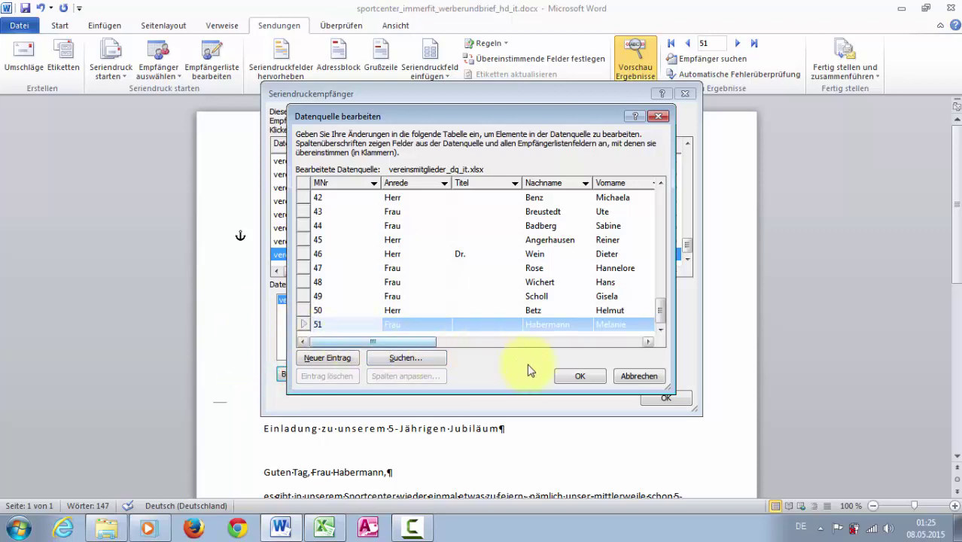
click(624, 376)
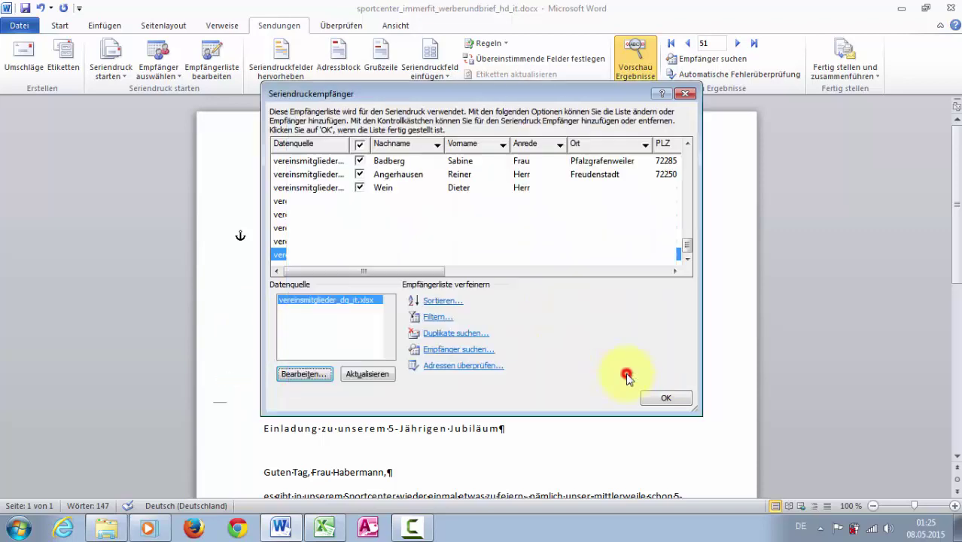
click(667, 399)
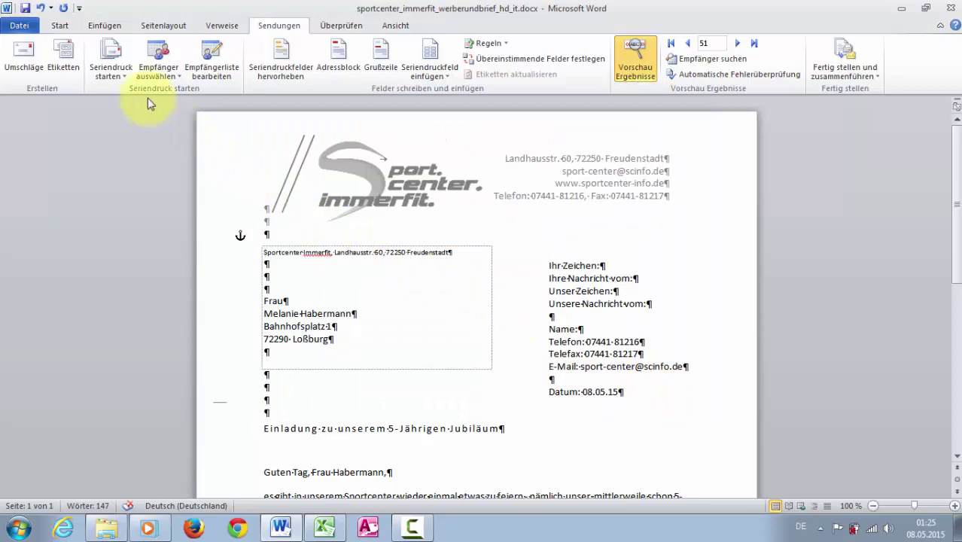
Close the mail-merge letter, saving its changes
click(18, 25)
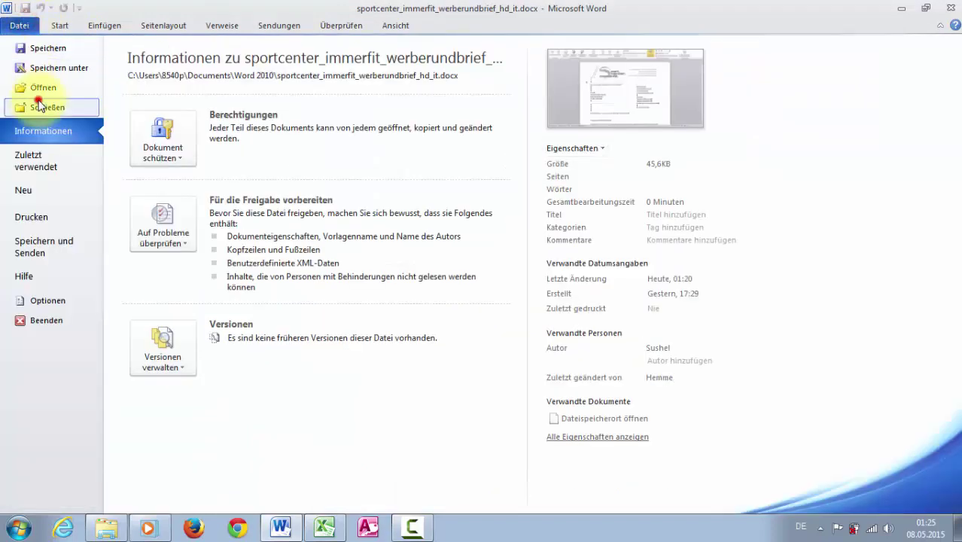
click(39, 106)
click(399, 283)
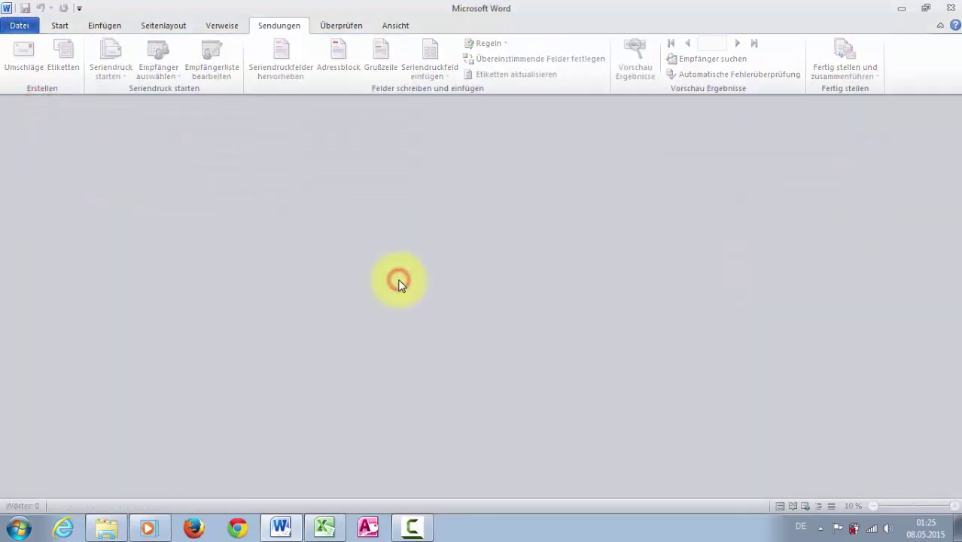
In Excel, open vereinsmitglieder_dq_it.xlsx, enable editing and select row 52
click(324, 527)
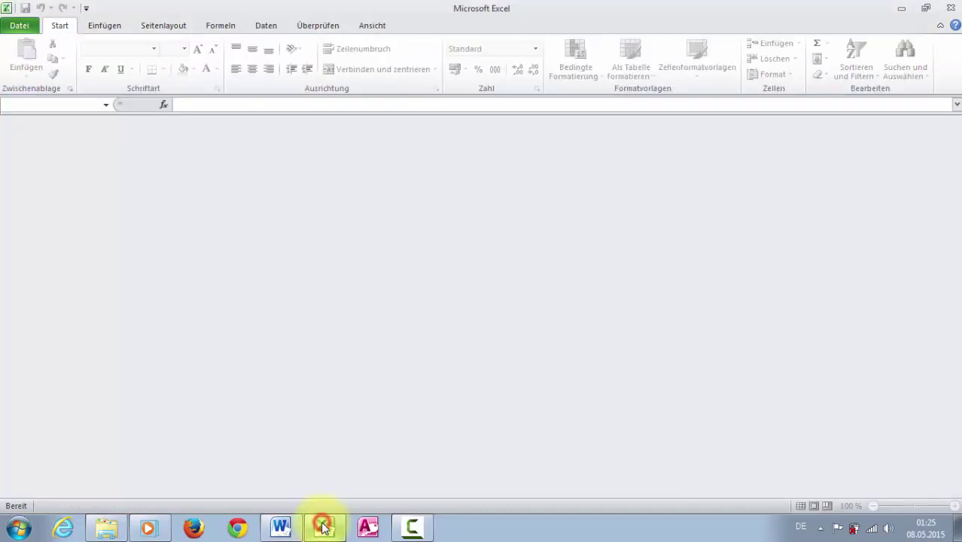
click(30, 28)
click(34, 88)
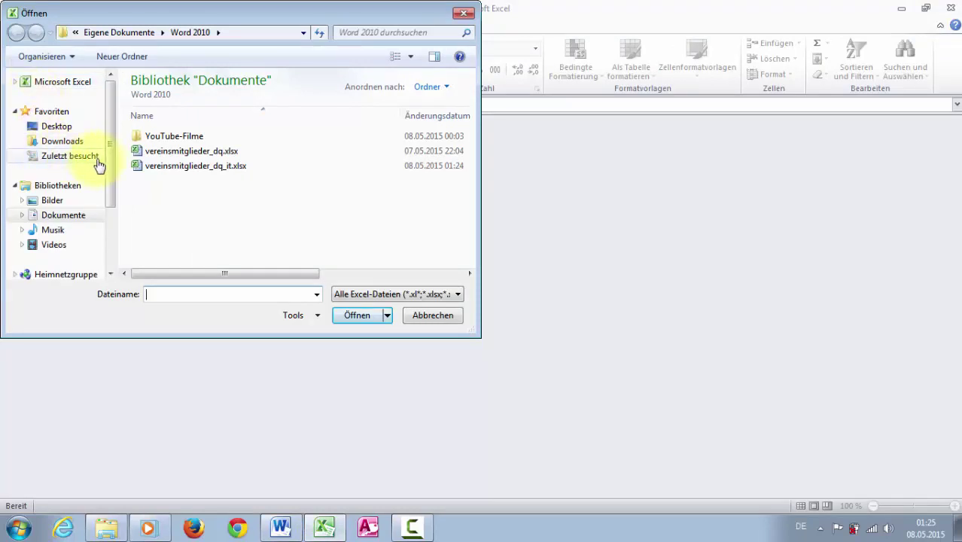
click(154, 166)
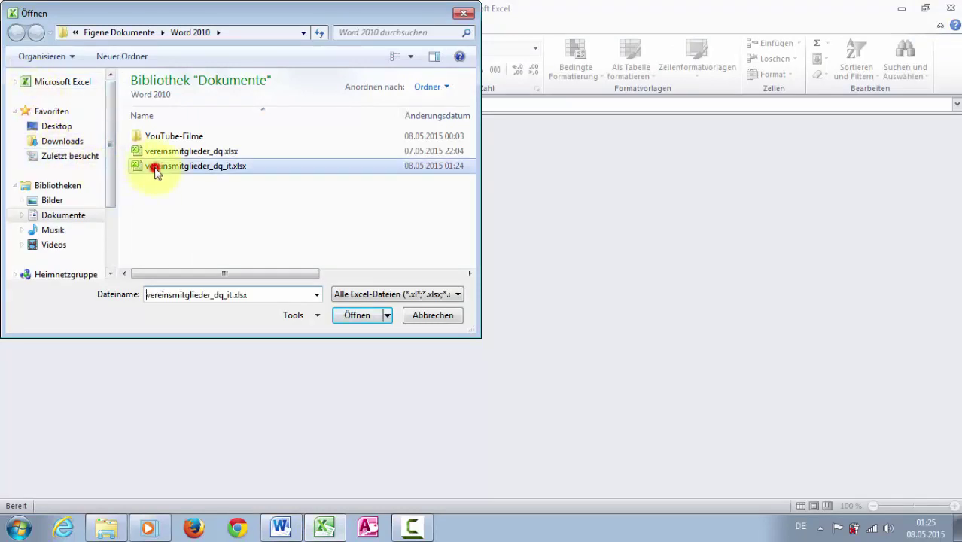
click(358, 316)
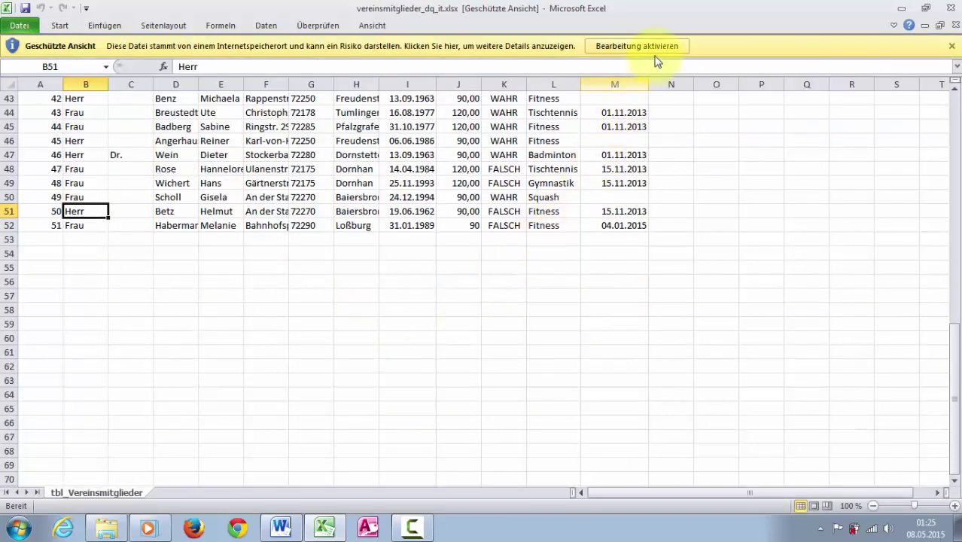
click(660, 48)
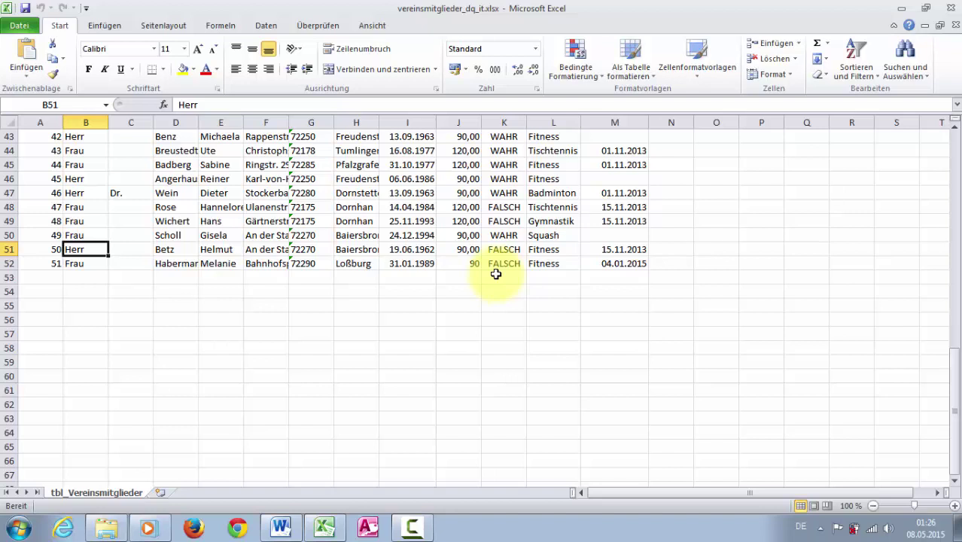
click(6, 264)
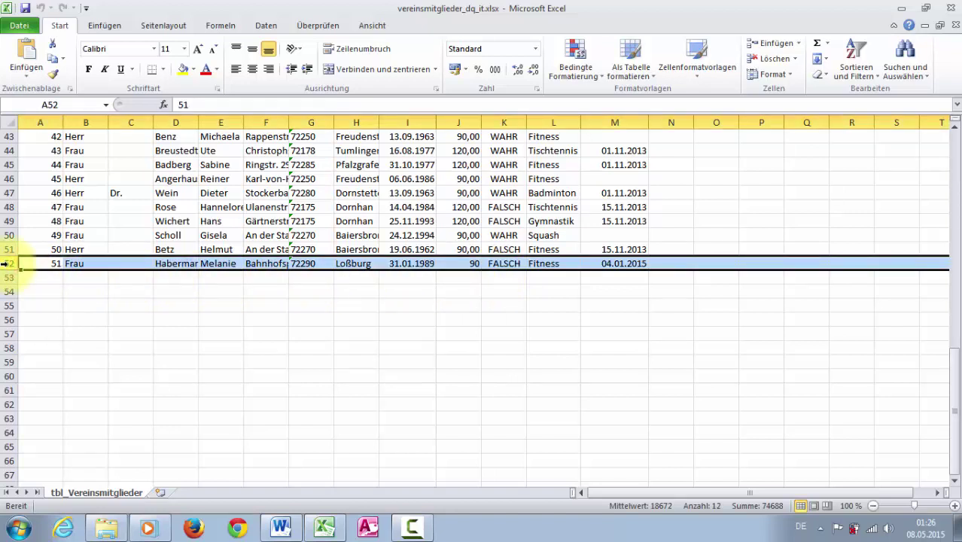
Delete the test record in row 52, close the workbook and return to Word
right_click(6, 264)
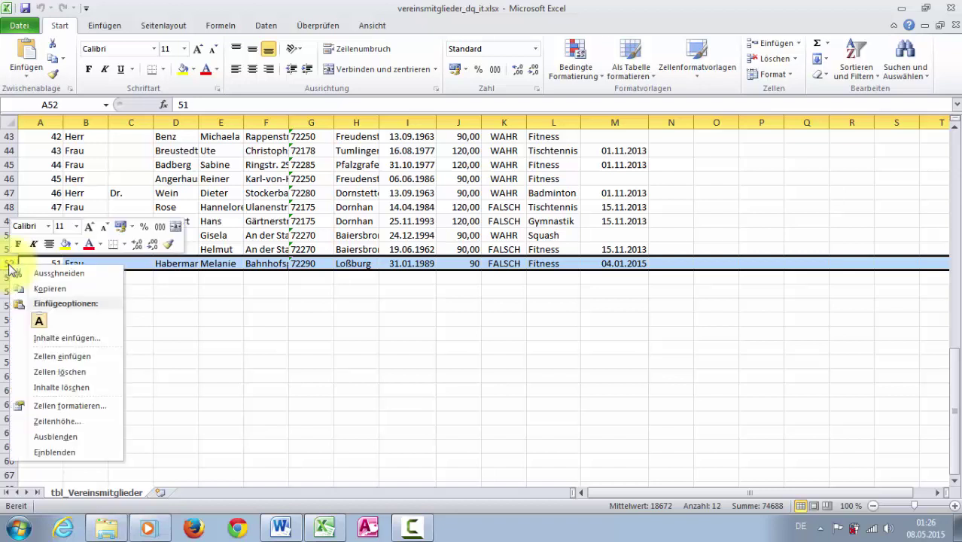
click(106, 372)
click(103, 376)
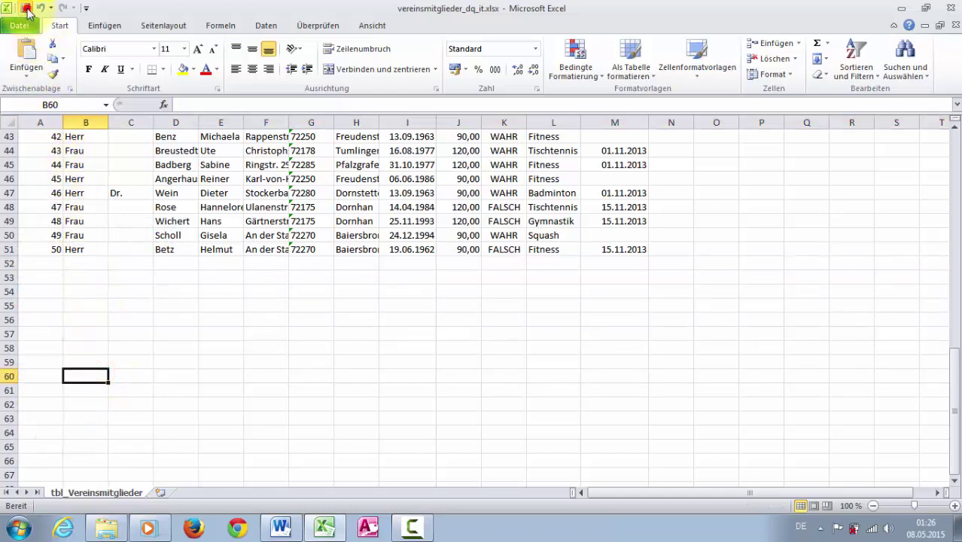
click(20, 30)
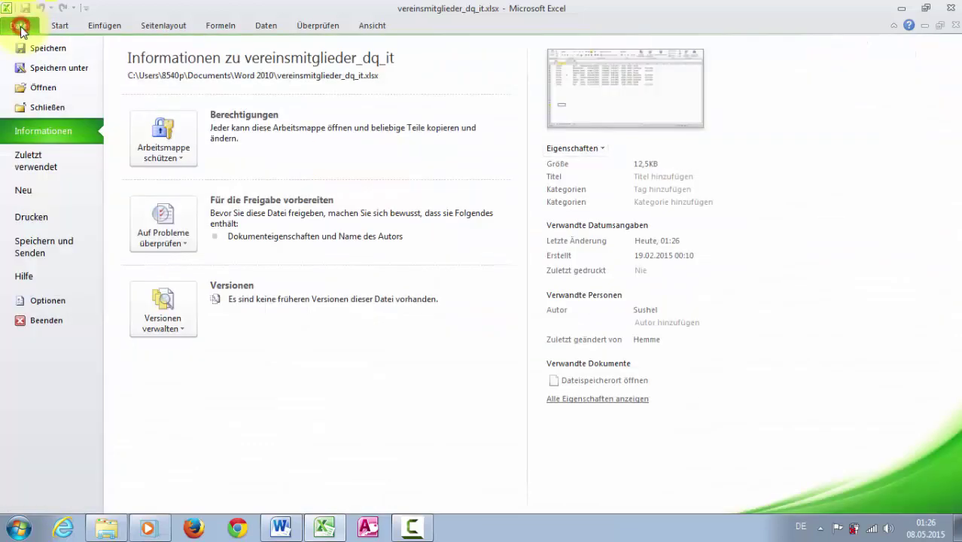
click(53, 104)
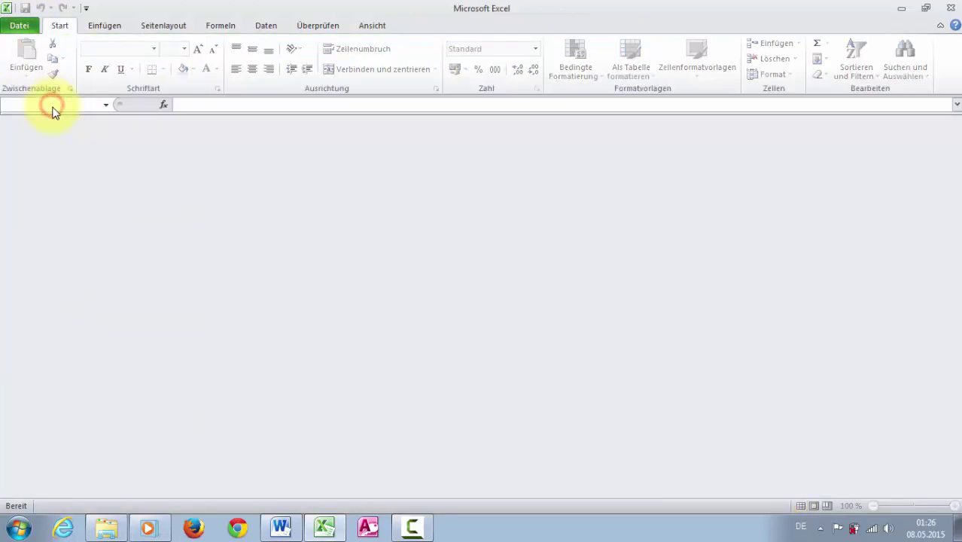
click(277, 527)
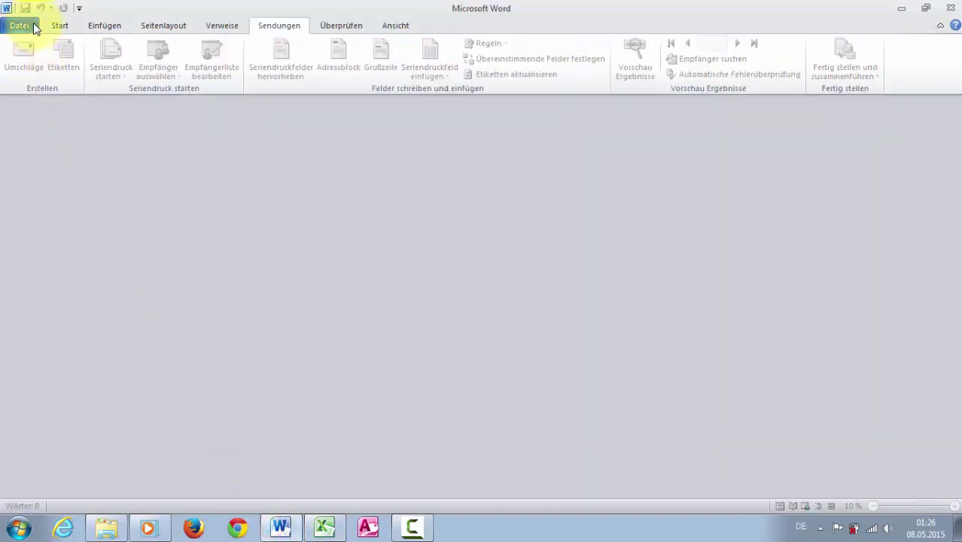
Reopen sportcenter_immerfit_werberundbrief_hd_it.docx and accept the member data prompt
click(33, 27)
click(35, 86)
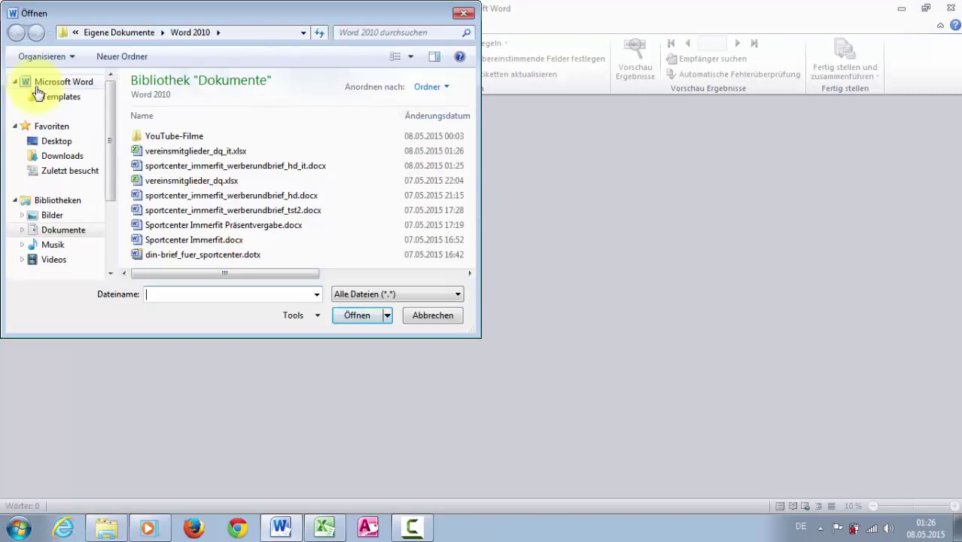
click(225, 167)
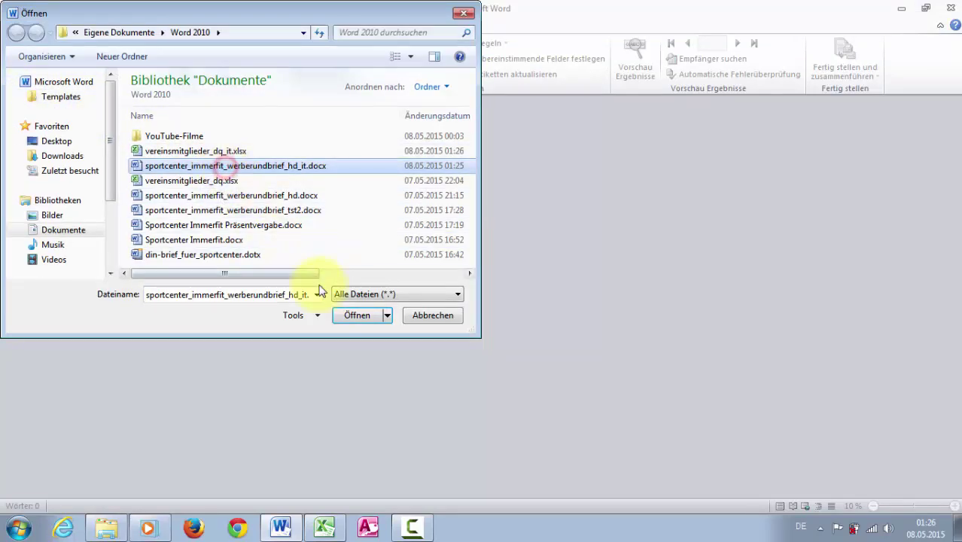
click(358, 316)
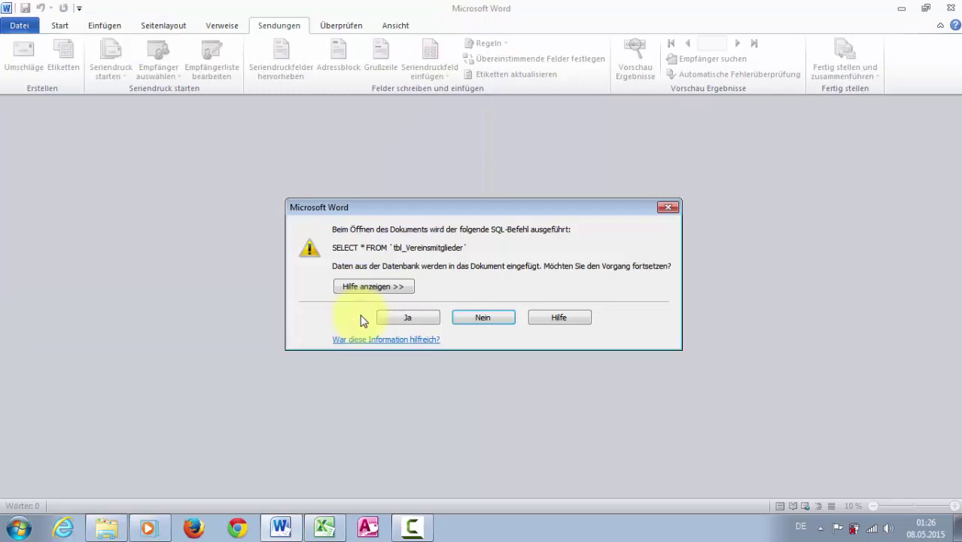
click(427, 319)
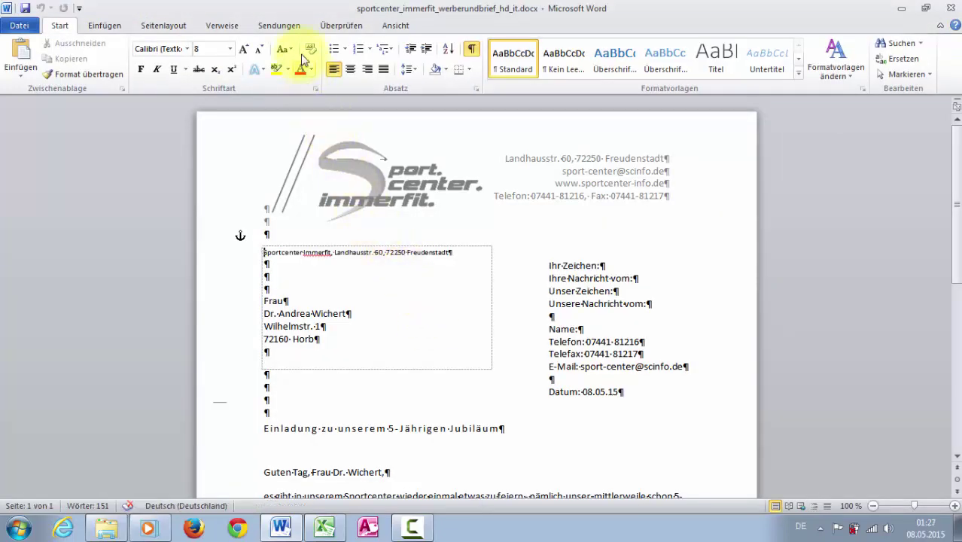
Preview the letter at last record 50 and bring up the recipient list
click(279, 25)
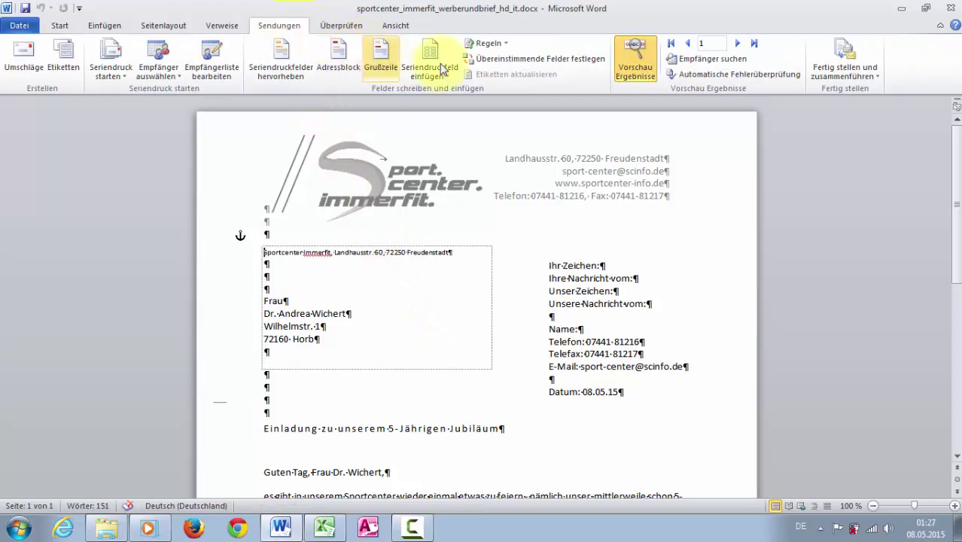
click(754, 45)
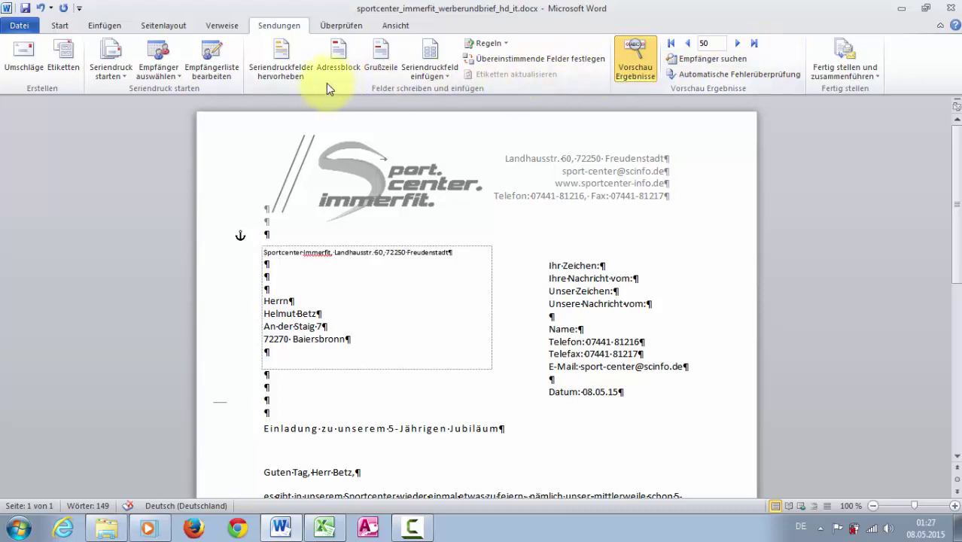
click(232, 69)
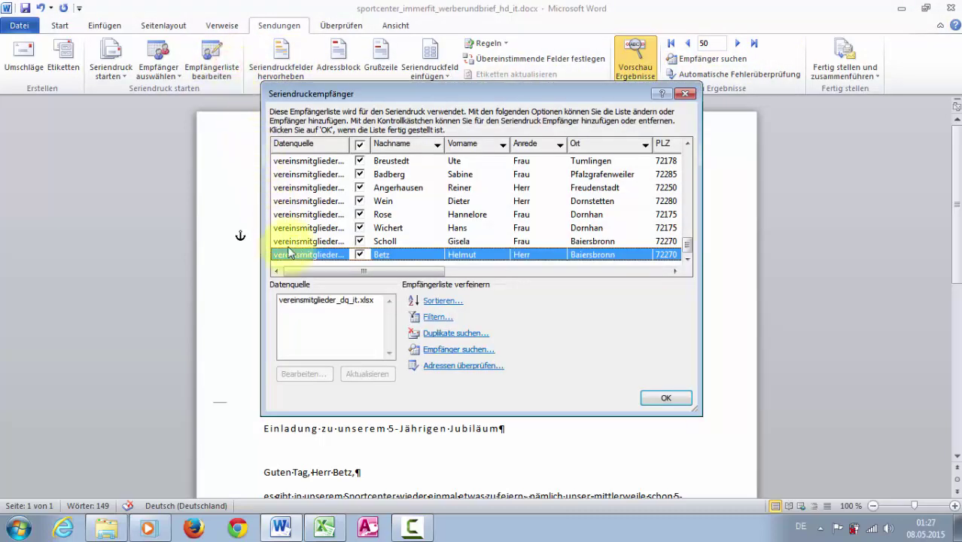
Open the member spreadsheet data source for editing and scroll to record 10
click(315, 301)
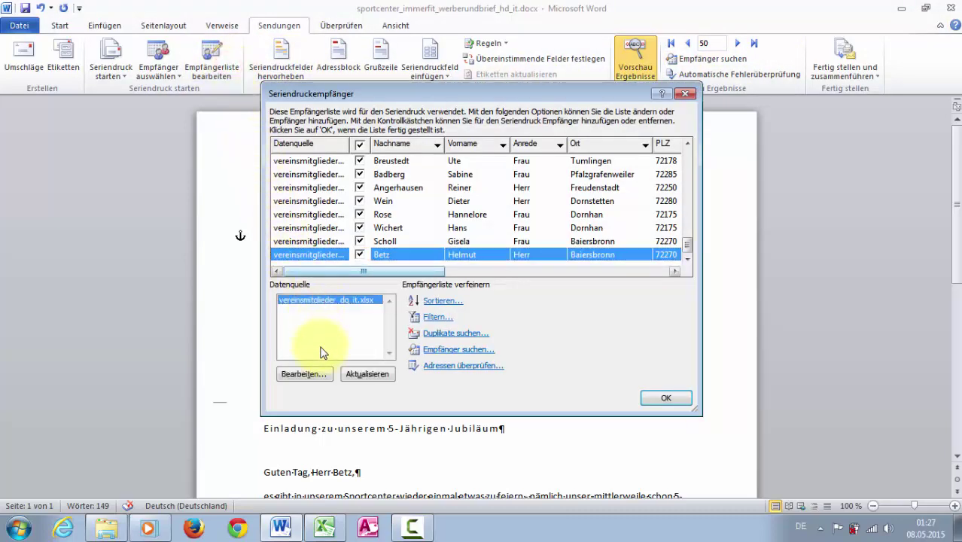
click(318, 375)
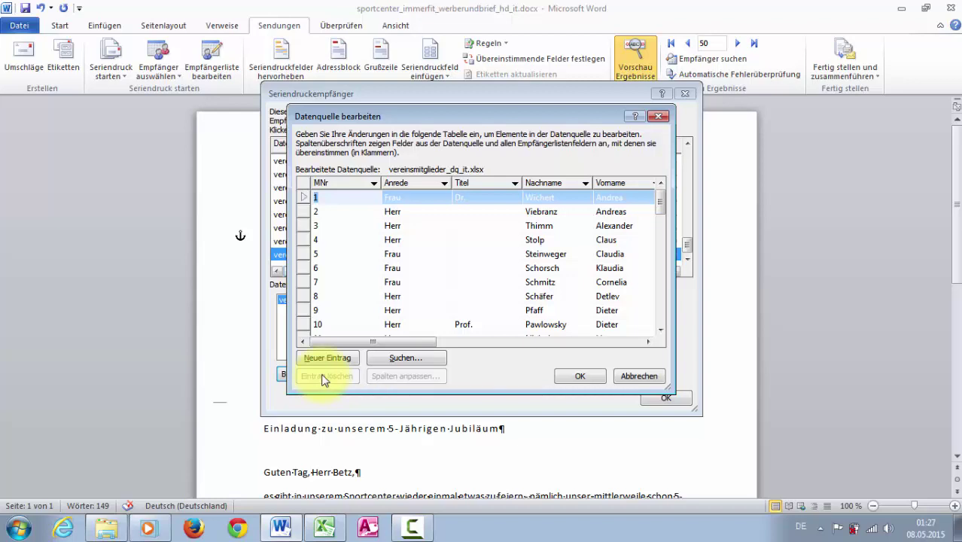
drag(337, 343, 389, 343)
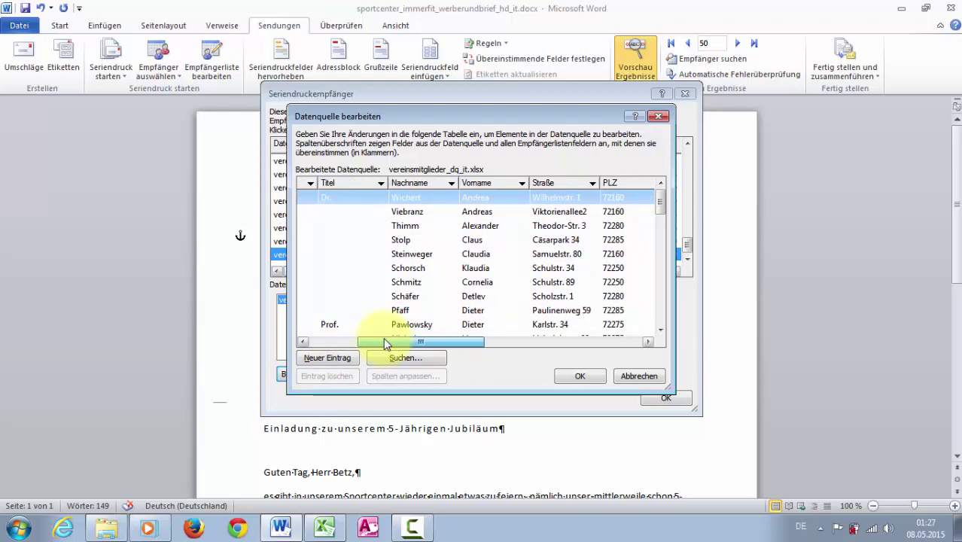
Enter record 10's new street, postal code and town
click(549, 326)
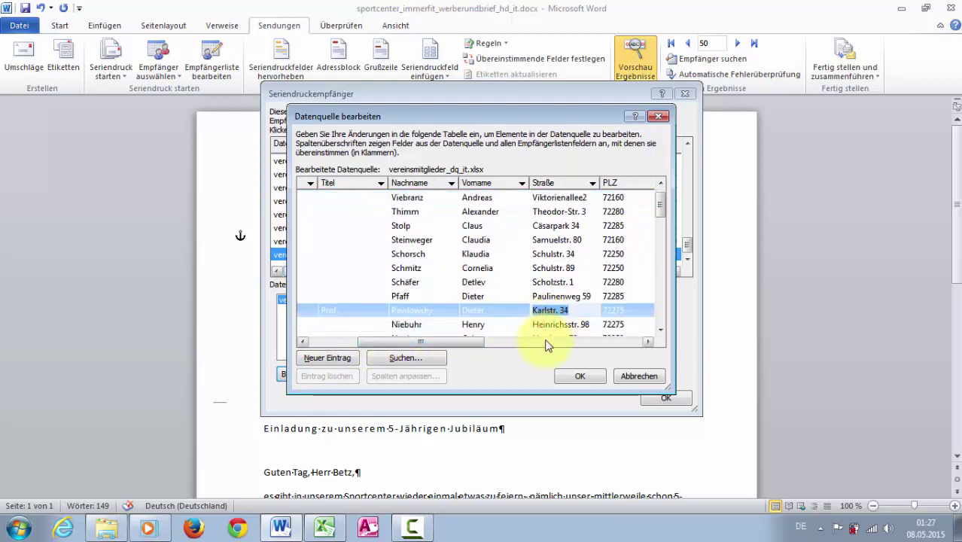
key(Tab)
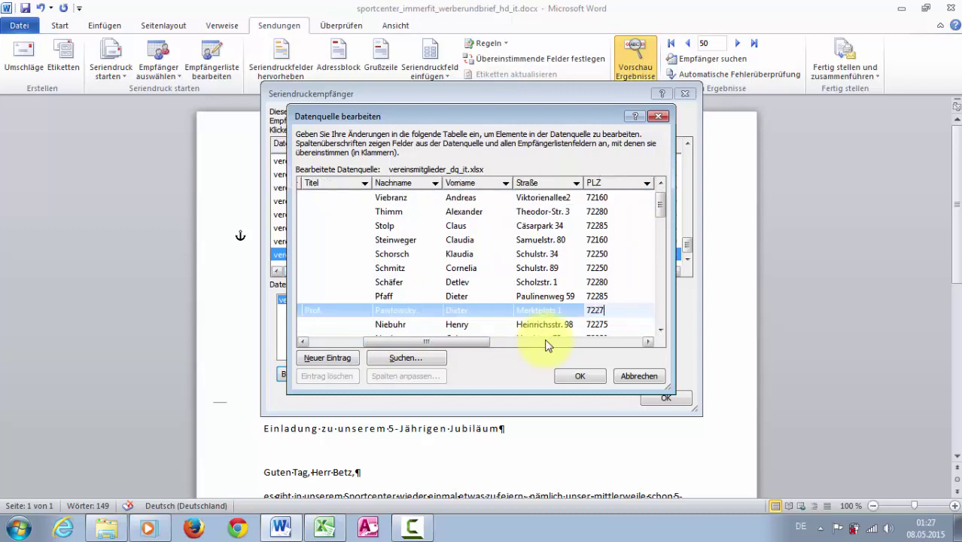
key(Tab)
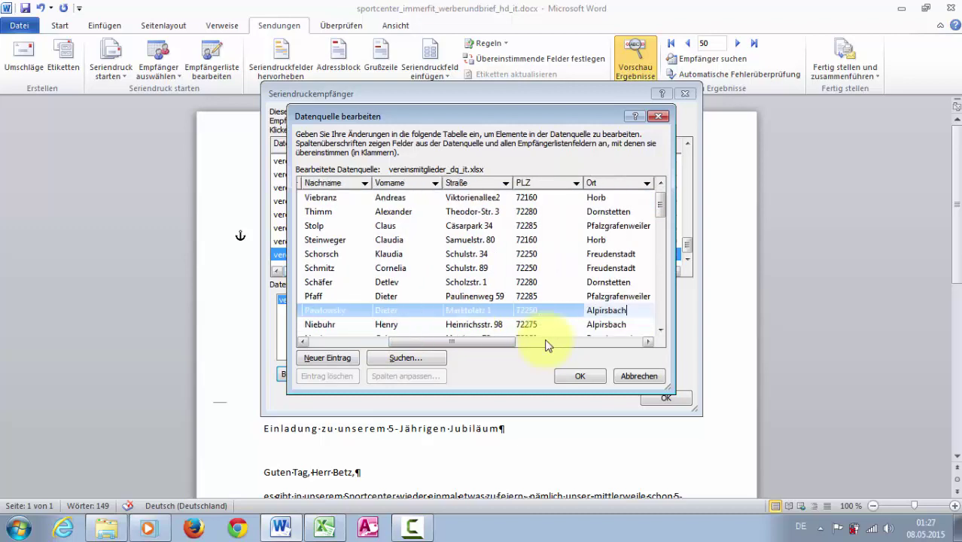
key(Tab)
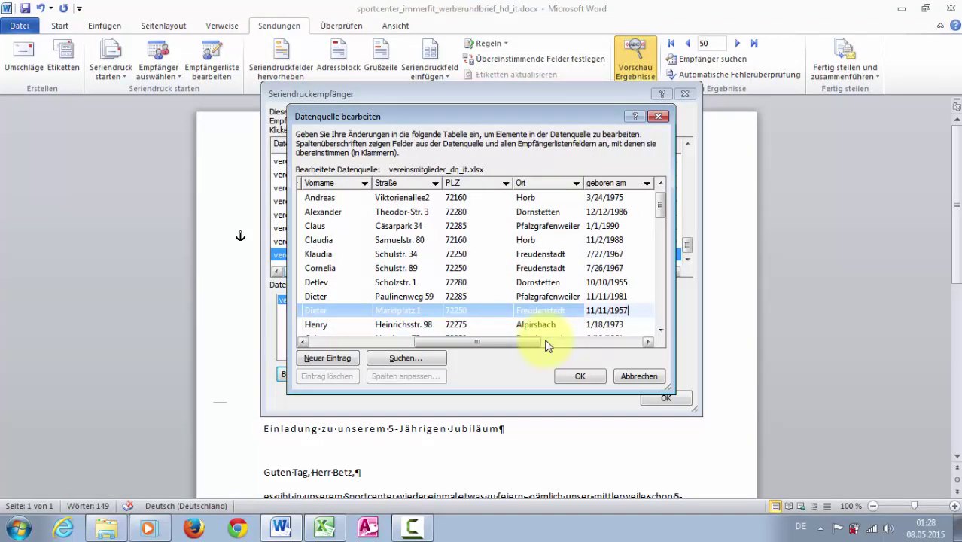
Save the changes to vereinsmitglieder_dq_it.xlsx and return to the letter
click(591, 376)
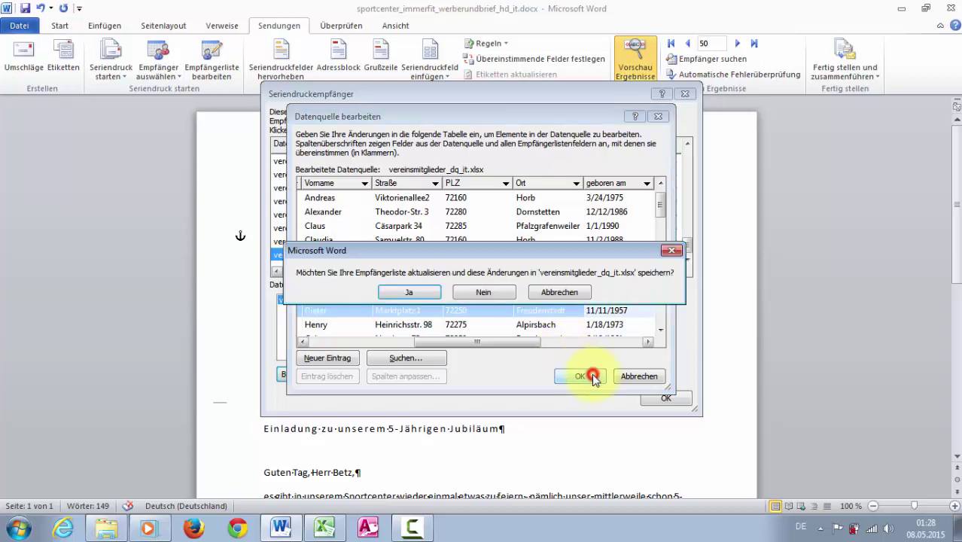
click(425, 294)
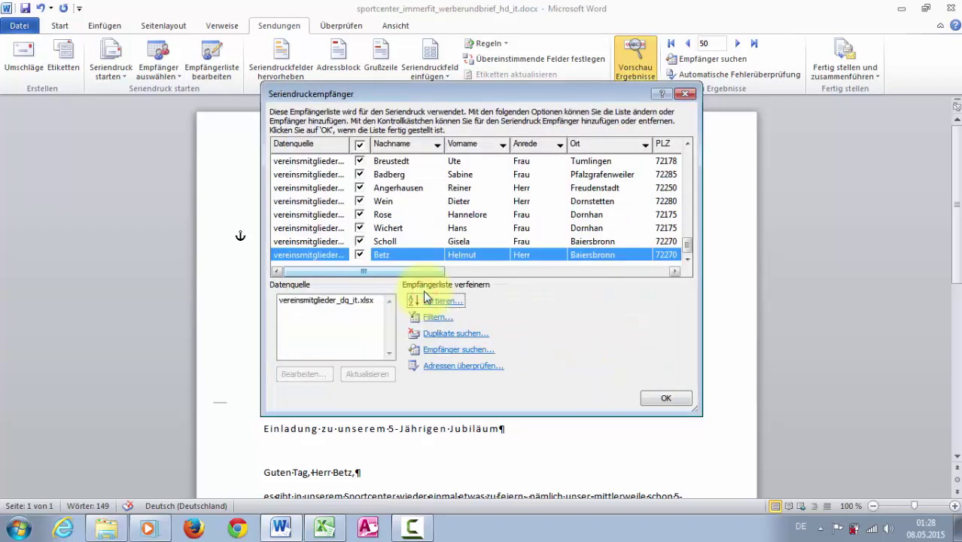
click(665, 399)
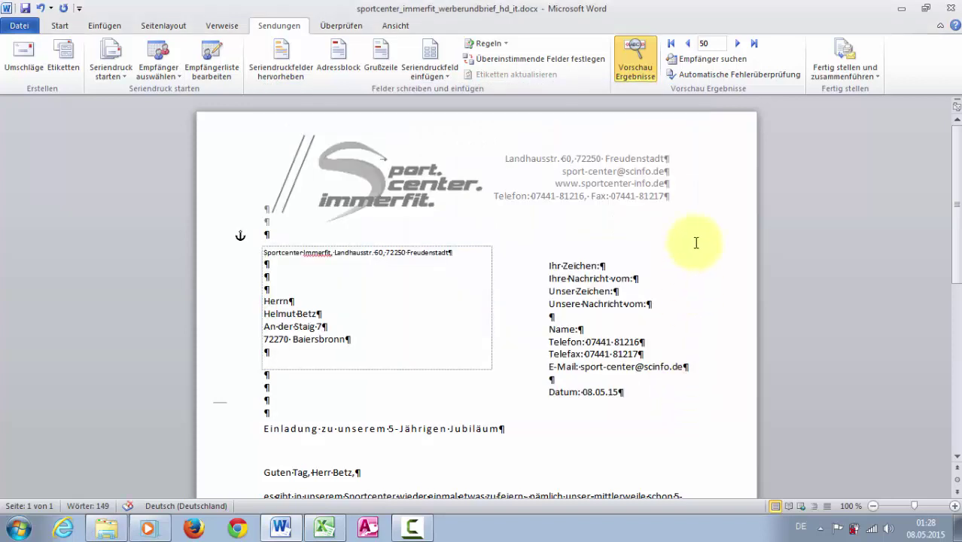
Jump the letter preview to record 10 to check its updated address
click(712, 43)
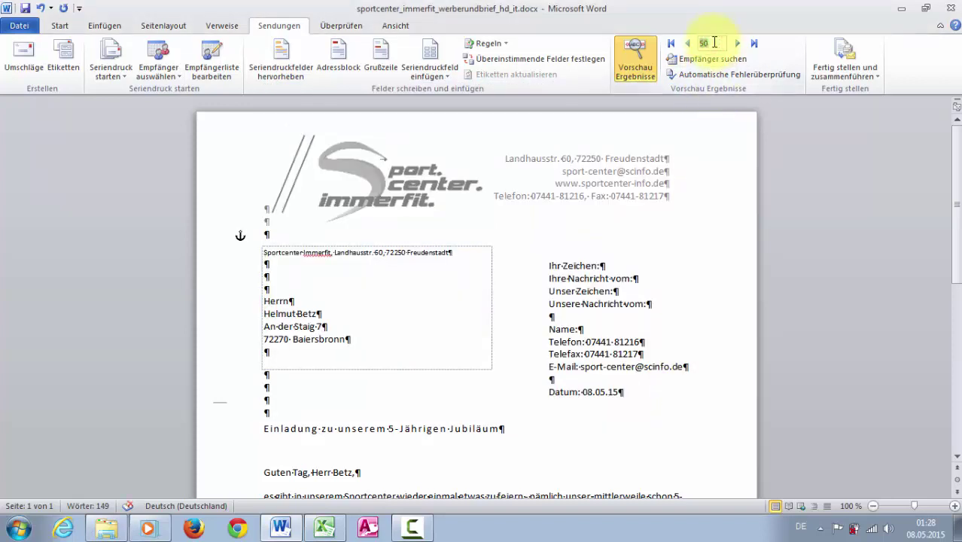
text(10)
key(Return)
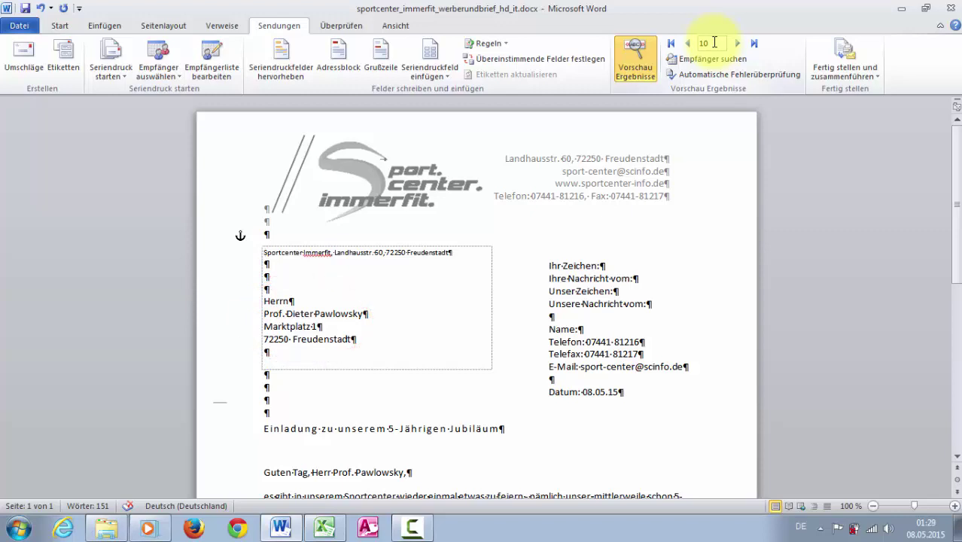
Open the member spreadsheet in the recipient list's data editor and start a Find Entry search
click(213, 73)
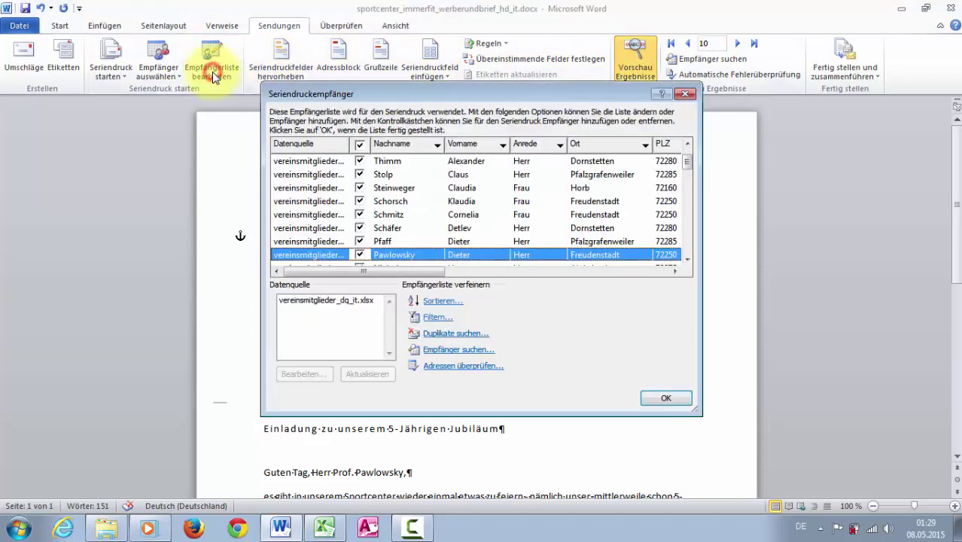
click(320, 301)
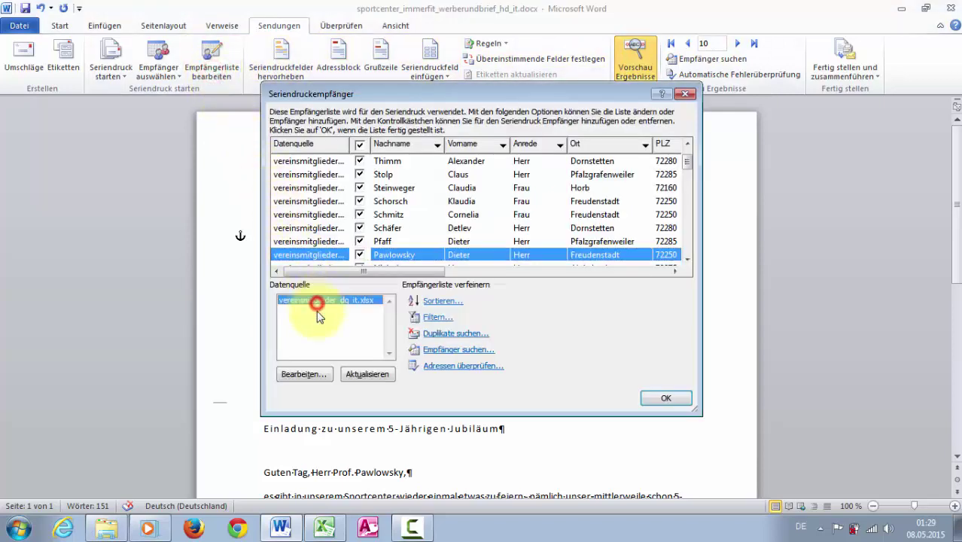
click(321, 375)
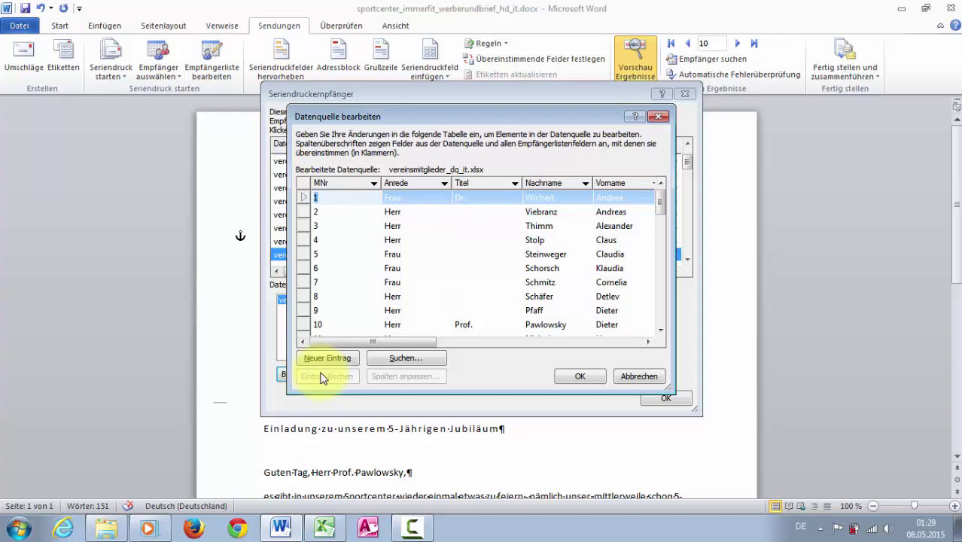
click(439, 361)
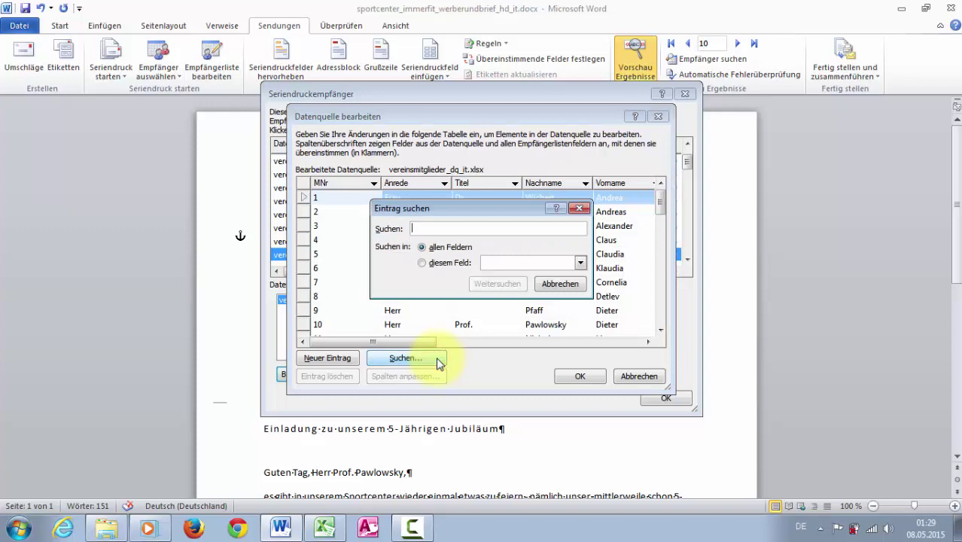
Search the Nachname field for the member's surname, locating record 50
text(Betz)
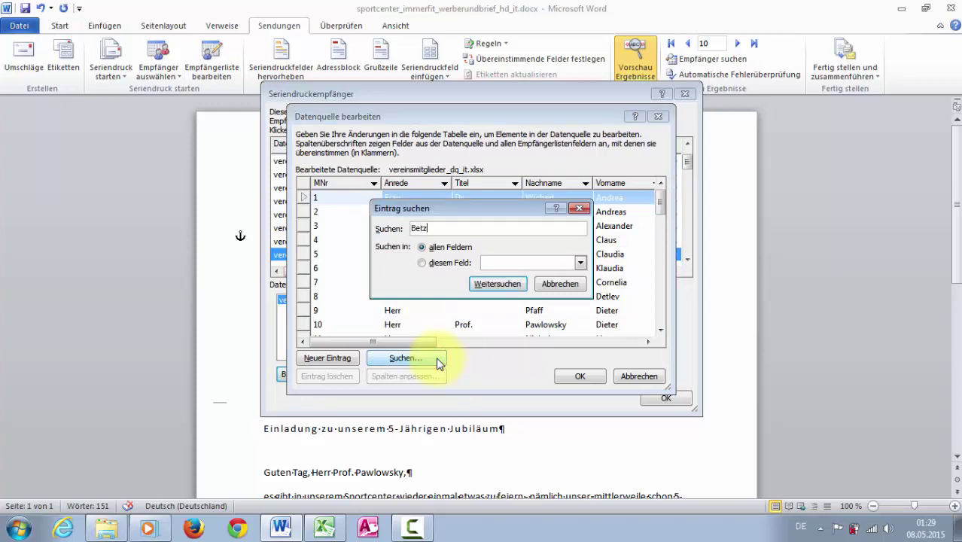
click(581, 262)
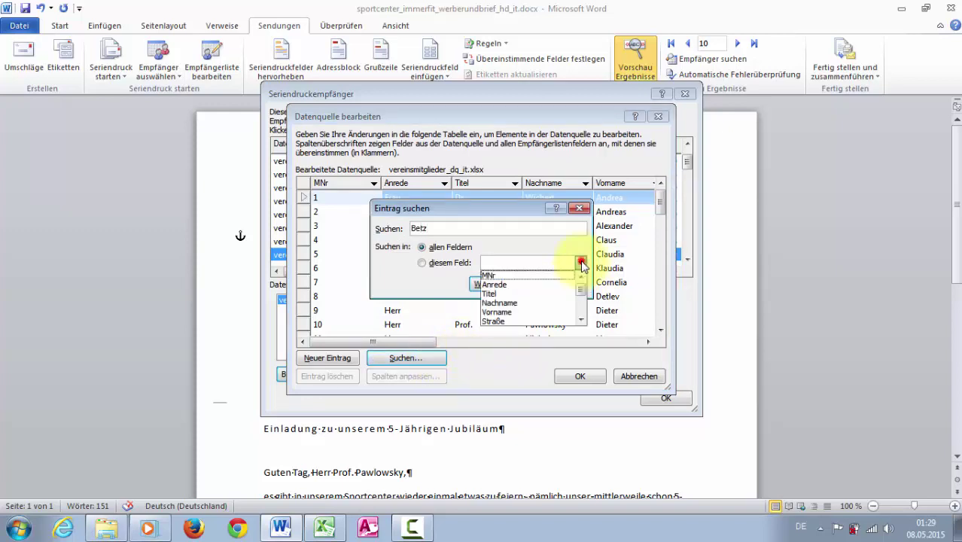
click(533, 303)
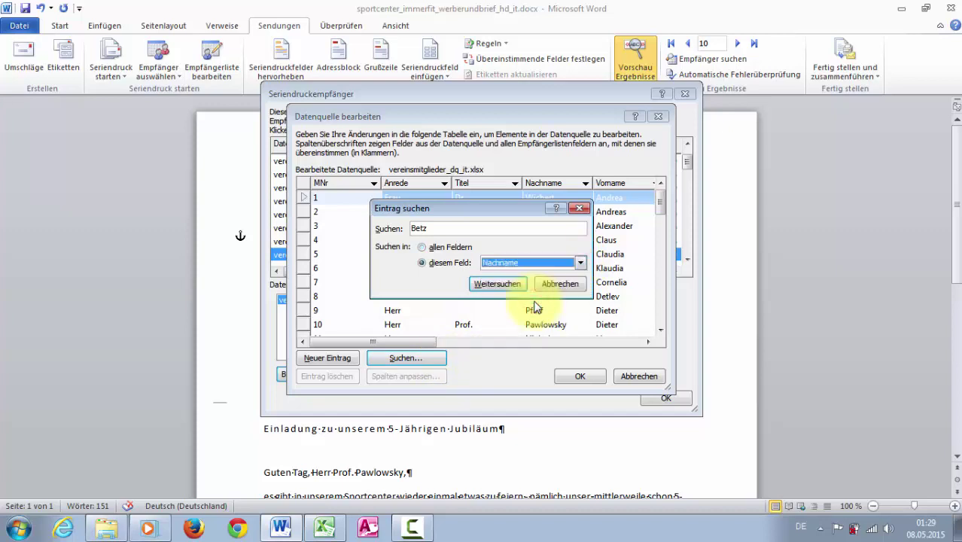
click(518, 285)
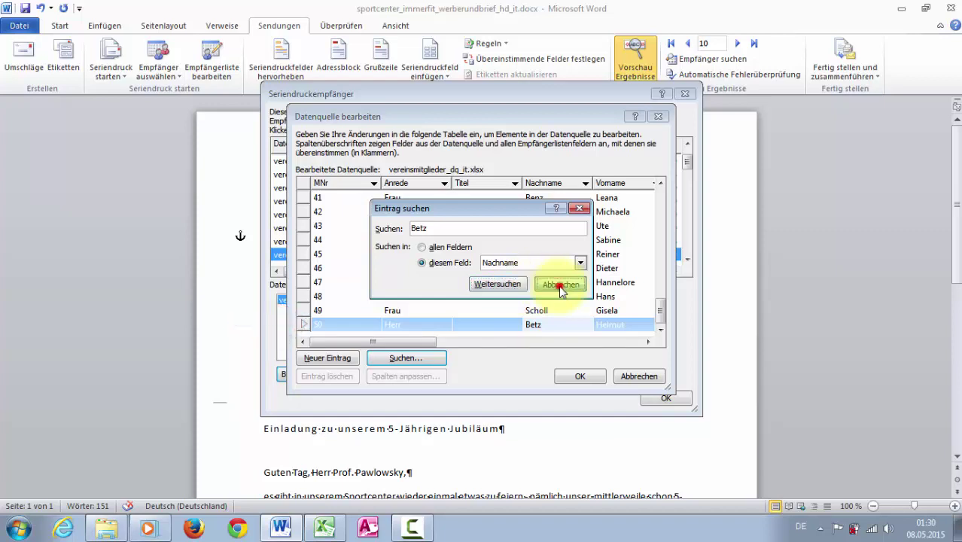
Close the entry search, data source editor and recipient list without changes, returning to the letter preview
click(559, 285)
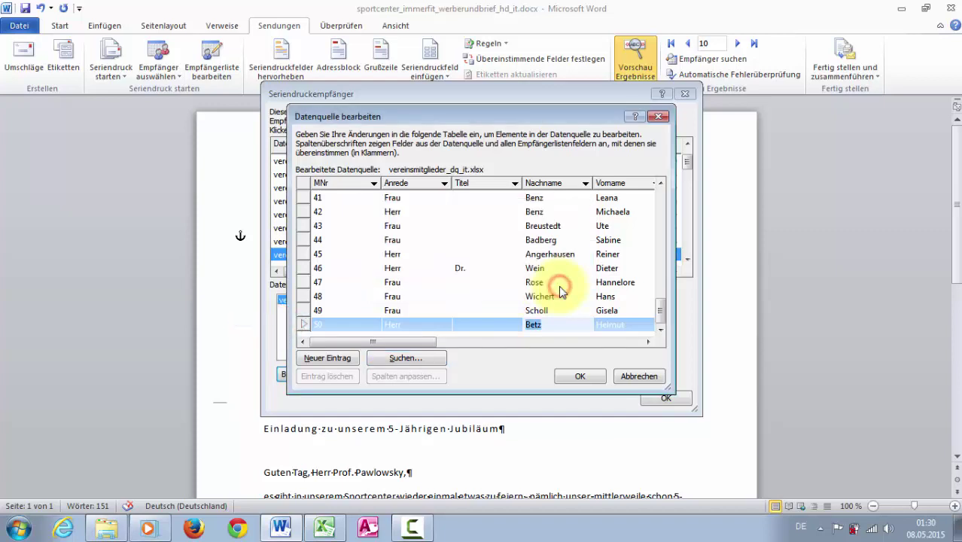
click(651, 379)
click(666, 397)
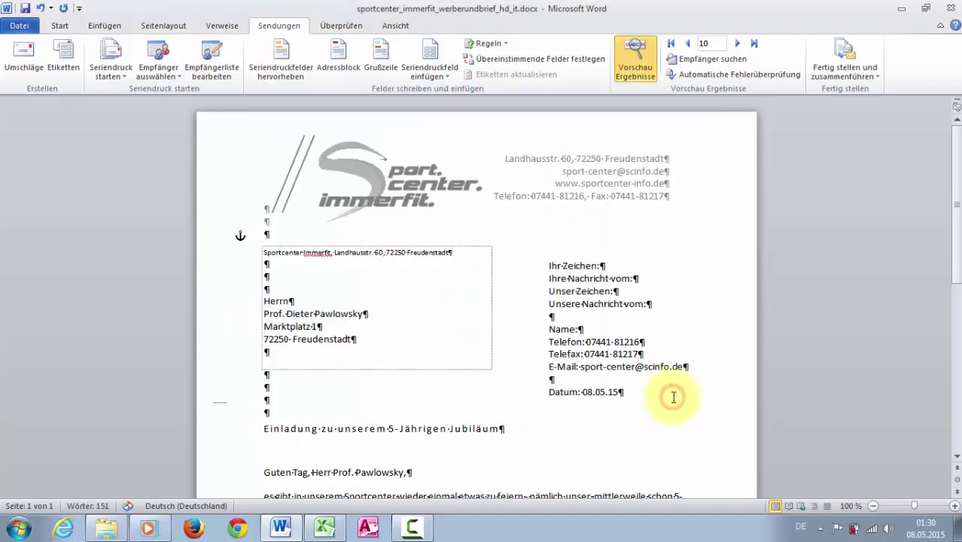